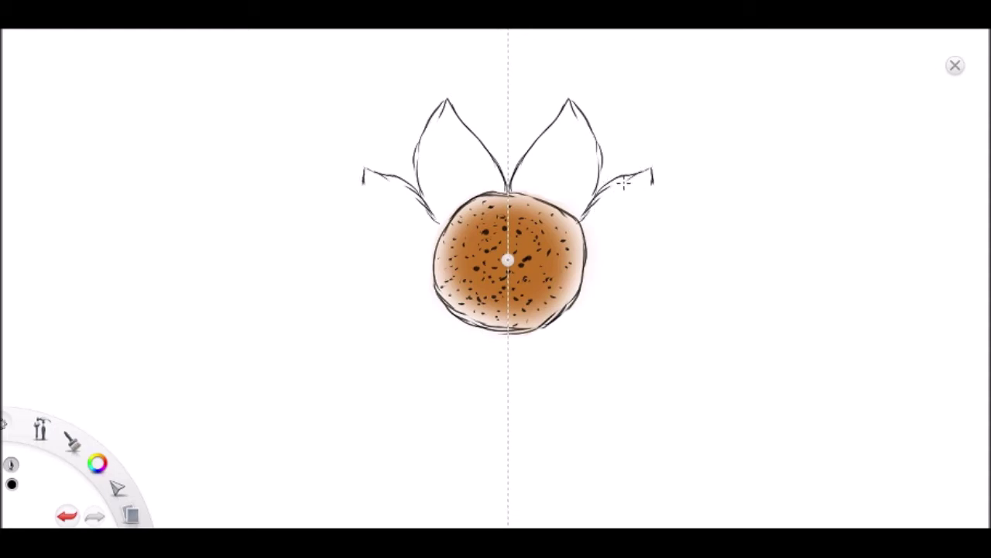
Redraw the tips of the upper side petals and draw their outer edges with mirror symmetry on.
{"action": "key", "text": "ctrl+z"}
{"action": "left_click_drag", "start_coordinate": [632, 172], "coordinate": [655, 175]}
{"action": "left_click", "coordinate": [955, 66]}
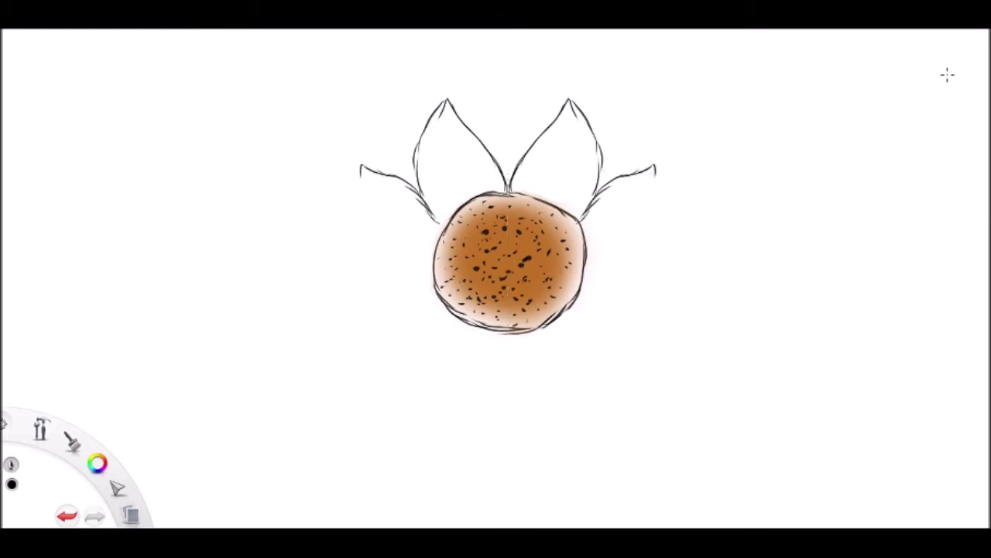
{"action": "left_click", "coordinate": [609, 42]}
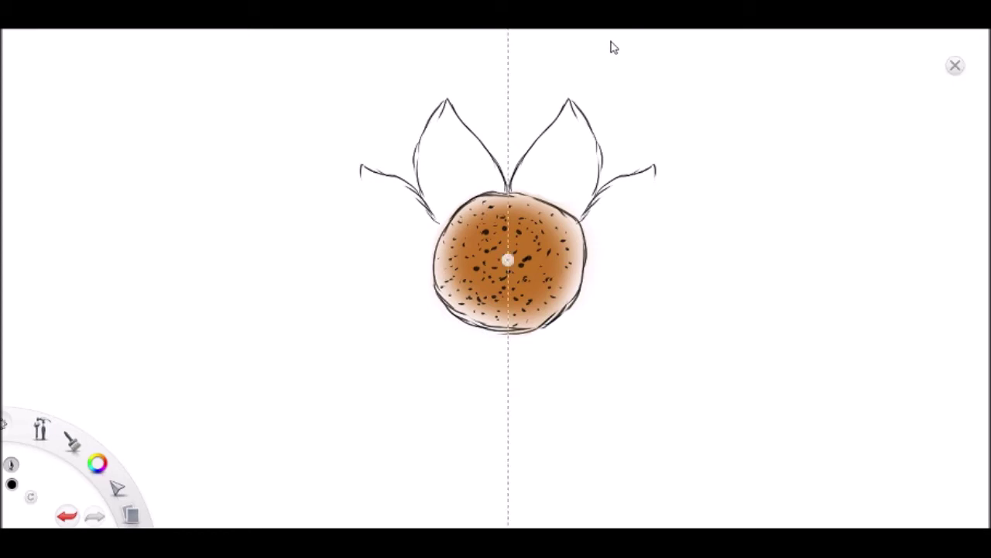
{"action": "mouse_move", "coordinate": [655, 164]}
{"action": "left_mouse_down"}
{"action": "mouse_move", "coordinate": [660, 204]}
{"action": "mouse_move", "coordinate": [653, 184]}
{"action": "mouse_move", "coordinate": [653, 226]}
{"action": "mouse_move", "coordinate": [657, 216]}
{"action": "mouse_move", "coordinate": [617, 261]}
{"action": "left_mouse_up"}
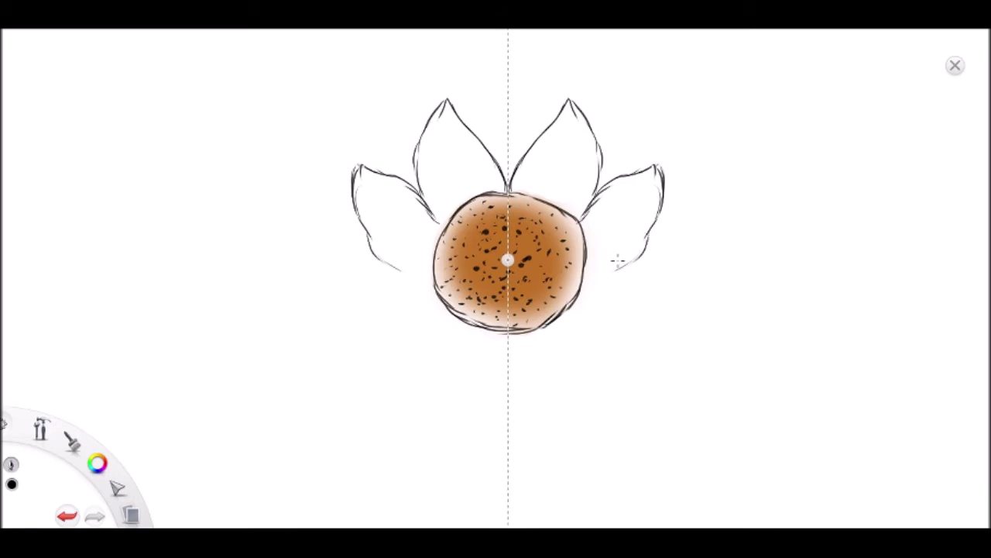
Undo the latest outline strokes of the upper side petals.
{"action": "key", "text": "ctrl+z"}
{"action": "key", "text": "ctrl+z"}
{"action": "key", "text": "ctrl+z"}
{"action": "key", "text": "ctrl+z"}
{"action": "key", "text": "ctrl+z"}
{"action": "key", "text": "ctrl+z"}
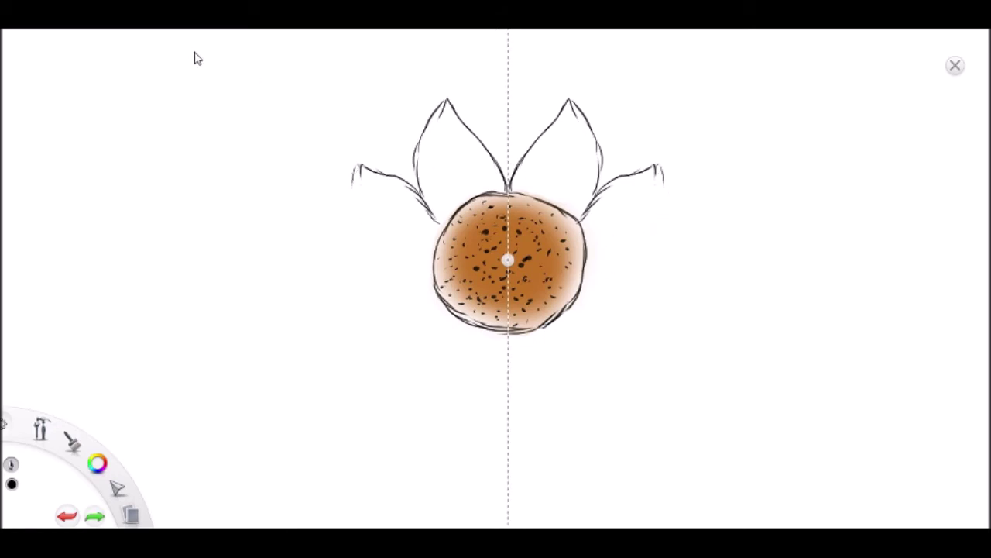
{"action": "key", "text": "ctrl+z"}
{"action": "key", "text": "ctrl+z"}
{"action": "key", "text": "ctrl+y"}
{"action": "key", "text": "ctrl+y"}
Redraw the upper side petals wider, extending their tips outward and joining their lower edges to the flower centre.
{"action": "mouse_move", "coordinate": [609, 180]}
{"action": "left_mouse_down"}
{"action": "mouse_move", "coordinate": [691, 168]}
{"action": "mouse_move", "coordinate": [645, 251]}
{"action": "mouse_move", "coordinate": [620, 257]}
{"action": "mouse_move", "coordinate": [645, 249]}
{"action": "left_mouse_up"}
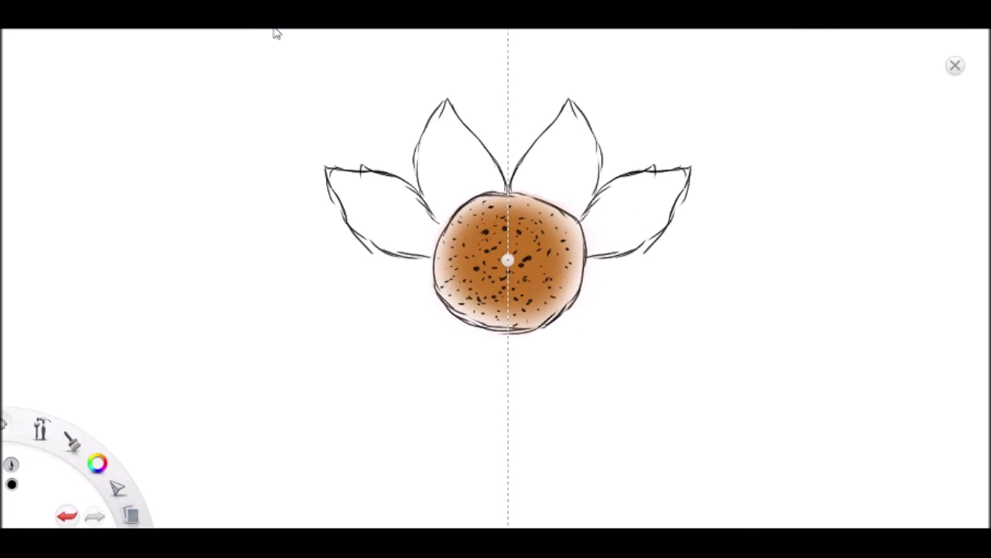
{"action": "key", "text": "ctrl+z"}
{"action": "key", "text": "ctrl+z"}
{"action": "key", "text": "ctrl+z"}
{"action": "key", "text": "ctrl+z"}
{"action": "key", "text": "ctrl+y"}
{"action": "mouse_move", "coordinate": [589, 261]}
{"action": "left_mouse_down"}
{"action": "mouse_move", "coordinate": [622, 265]}
{"action": "mouse_move", "coordinate": [632, 252]}
{"action": "left_mouse_up"}
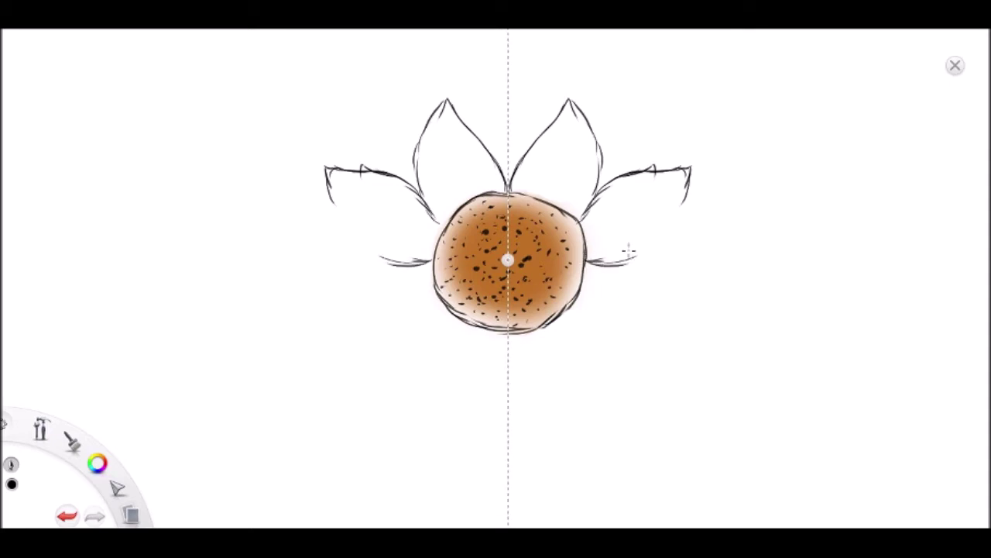
{"action": "mouse_move", "coordinate": [654, 170]}
{"action": "left_mouse_down"}
{"action": "mouse_move", "coordinate": [690, 168]}
{"action": "mouse_move", "coordinate": [663, 169]}
{"action": "mouse_move", "coordinate": [712, 181]}
{"action": "mouse_move", "coordinate": [680, 230]}
{"action": "mouse_move", "coordinate": [620, 265]}
{"action": "mouse_move", "coordinate": [633, 265]}
{"action": "mouse_move", "coordinate": [613, 265]}
{"action": "left_mouse_up"}
Erase the overlapping outlines of the upper side petals and redraw them as clean mirrored petals with one raised tip each.
{"action": "left_click", "coordinate": [957, 68]}
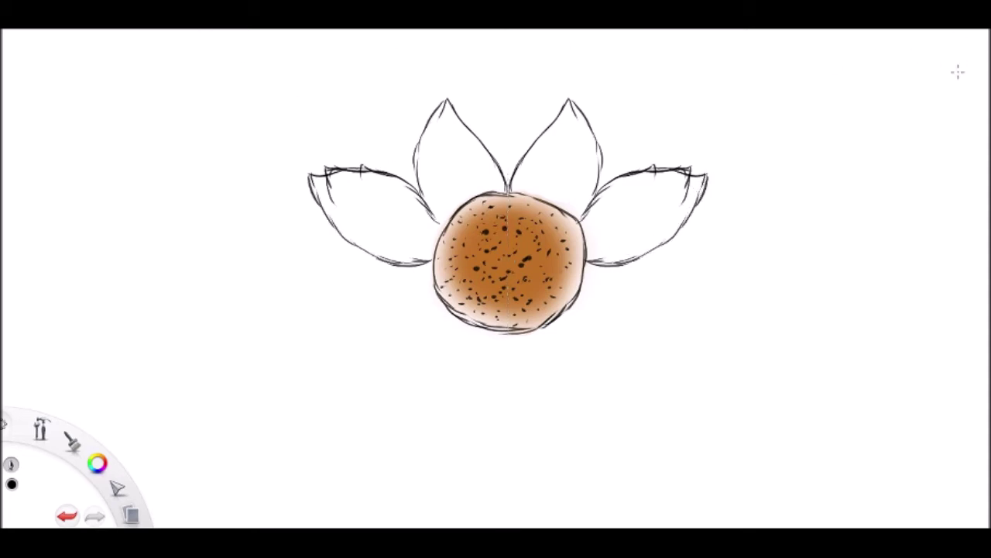
{"action": "key", "text": "e"}
{"action": "left_click", "coordinate": [607, 46]}
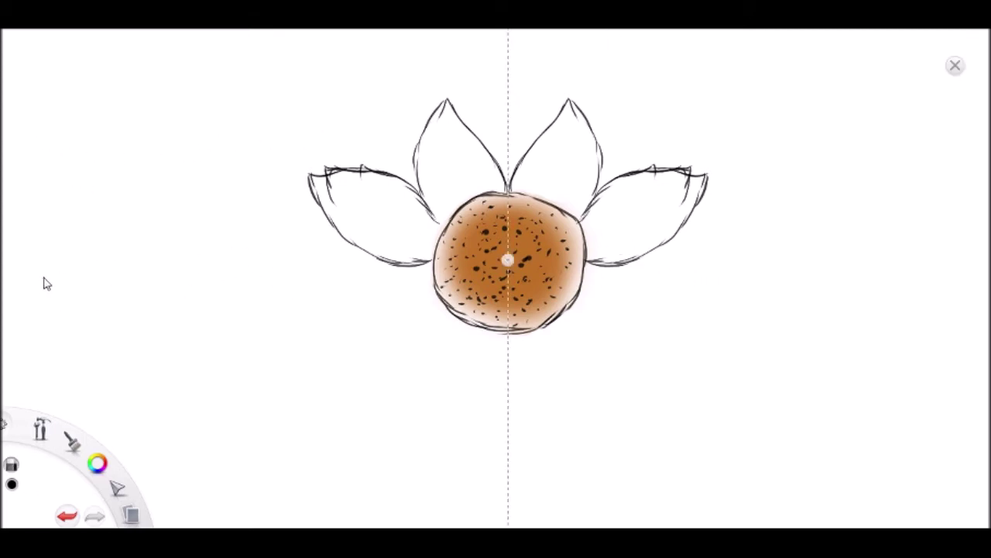
{"action": "mouse_move", "coordinate": [616, 277]}
{"action": "left_mouse_down"}
{"action": "mouse_move", "coordinate": [655, 249]}
{"action": "mouse_move", "coordinate": [689, 174]}
{"action": "mouse_move", "coordinate": [623, 175]}
{"action": "mouse_move", "coordinate": [693, 158]}
{"action": "mouse_move", "coordinate": [688, 184]}
{"action": "left_mouse_up"}
{"action": "left_click", "coordinate": [66, 235]}
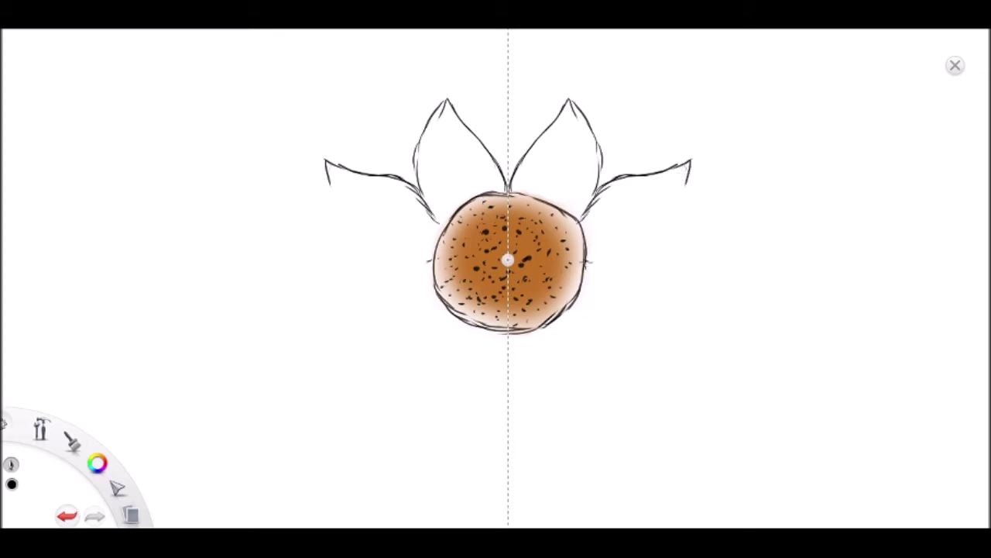
{"action": "left_click_drag", "start_coordinate": [587, 267], "coordinate": [620, 268]}
{"action": "mouse_move", "coordinate": [685, 179]}
{"action": "left_mouse_down"}
{"action": "mouse_move", "coordinate": [680, 222]}
{"action": "mouse_move", "coordinate": [614, 270]}
{"action": "mouse_move", "coordinate": [656, 287]}
{"action": "left_mouse_up"}
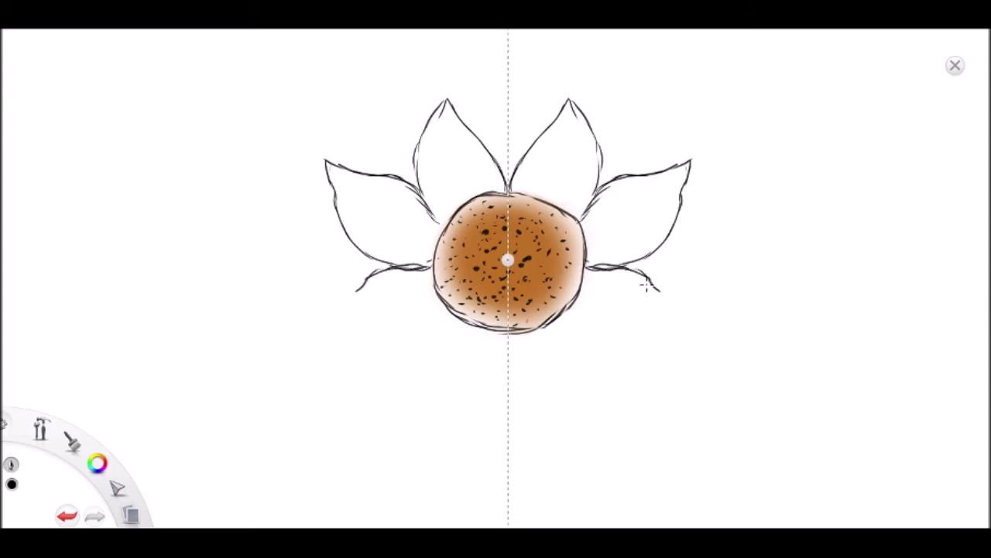
Draw the mirrored pair of lower side petals, reaching outward and down from the flower centre.
{"action": "mouse_move", "coordinate": [575, 304]}
{"action": "left_mouse_down"}
{"action": "mouse_move", "coordinate": [611, 337]}
{"action": "mouse_move", "coordinate": [643, 336]}
{"action": "left_mouse_up"}
{"action": "left_click_drag", "start_coordinate": [647, 280], "coordinate": [667, 296]}
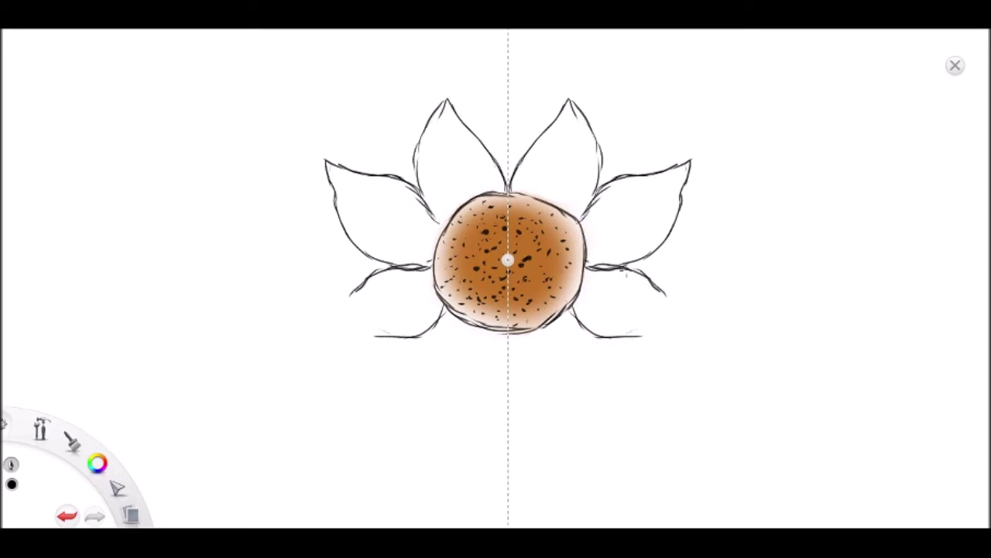
{"action": "left_click_drag", "start_coordinate": [625, 269], "coordinate": [676, 311]}
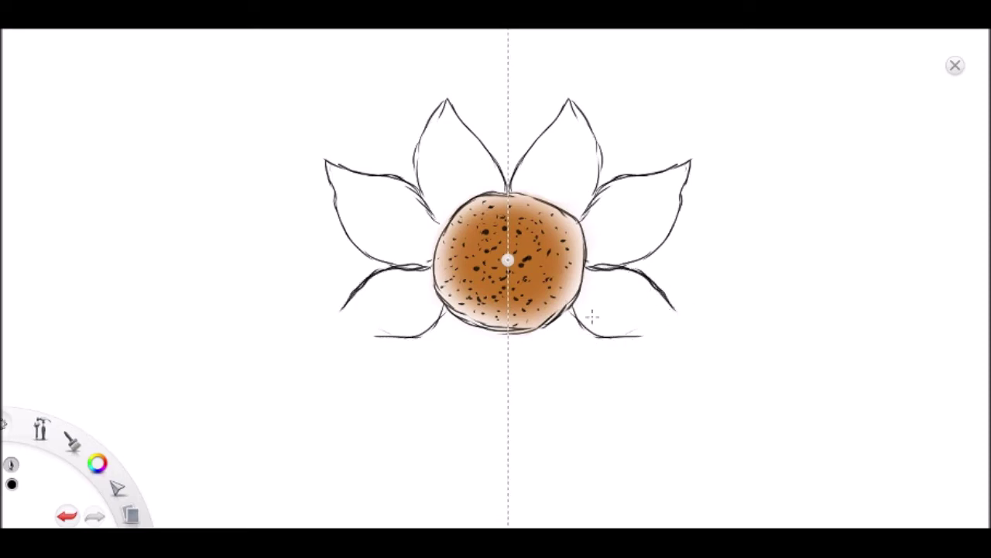
{"action": "mouse_move", "coordinate": [570, 310]}
{"action": "left_mouse_down"}
{"action": "mouse_move", "coordinate": [607, 355]}
{"action": "mouse_move", "coordinate": [685, 349]}
{"action": "left_mouse_up"}
{"action": "mouse_move", "coordinate": [670, 302]}
{"action": "left_mouse_down"}
{"action": "mouse_move", "coordinate": [689, 350]}
{"action": "mouse_move", "coordinate": [687, 342]}
{"action": "left_mouse_up"}
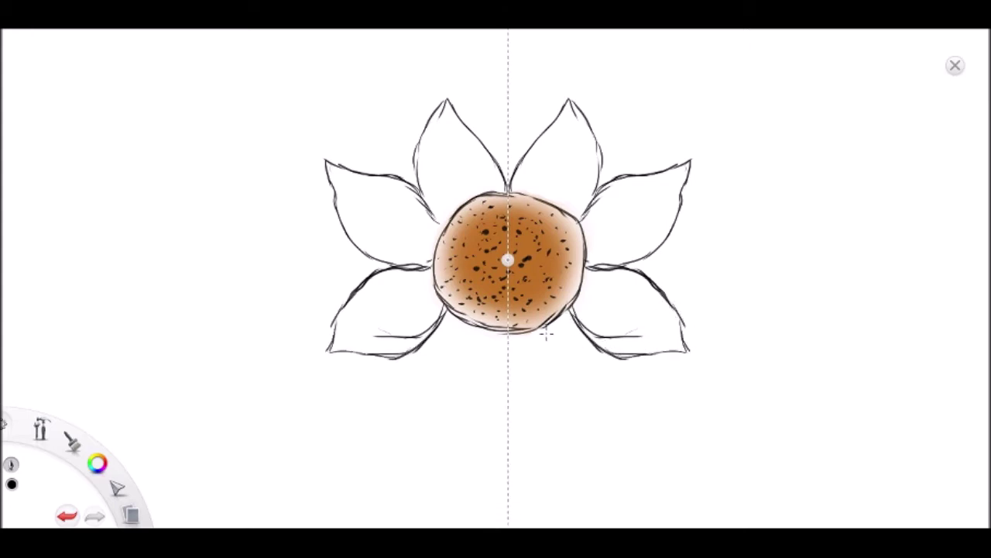
Draw the mirrored pair of bottom petals, starting beneath the flower centre and ending in downward-pointing tips.
{"action": "left_click_drag", "start_coordinate": [571, 309], "coordinate": [590, 338]}
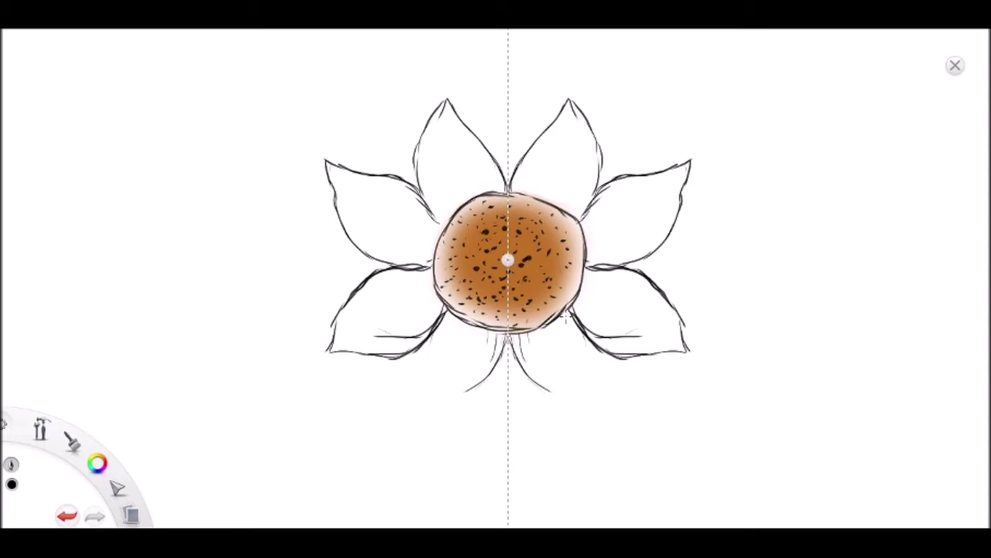
{"action": "left_click_drag", "start_coordinate": [573, 315], "coordinate": [605, 381]}
{"action": "mouse_move", "coordinate": [517, 358]}
{"action": "left_mouse_down"}
{"action": "mouse_move", "coordinate": [559, 401]}
{"action": "mouse_move", "coordinate": [547, 399]}
{"action": "mouse_move", "coordinate": [588, 419]}
{"action": "left_mouse_up"}
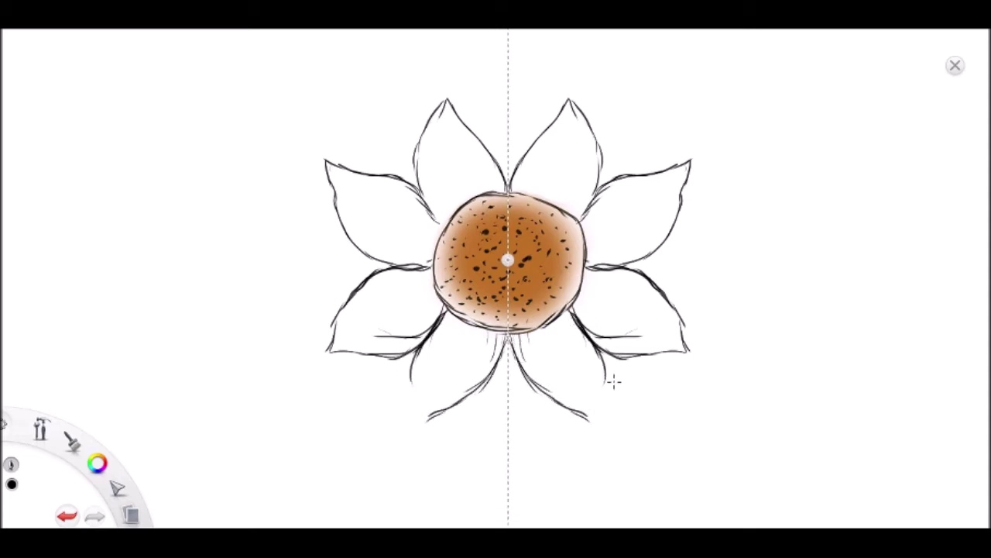
{"action": "mouse_move", "coordinate": [602, 357]}
{"action": "left_mouse_down"}
{"action": "mouse_move", "coordinate": [601, 402]}
{"action": "mouse_move", "coordinate": [578, 407]}
{"action": "mouse_move", "coordinate": [616, 428]}
{"action": "left_mouse_up"}
{"action": "left_click_drag", "start_coordinate": [607, 386], "coordinate": [616, 428]}
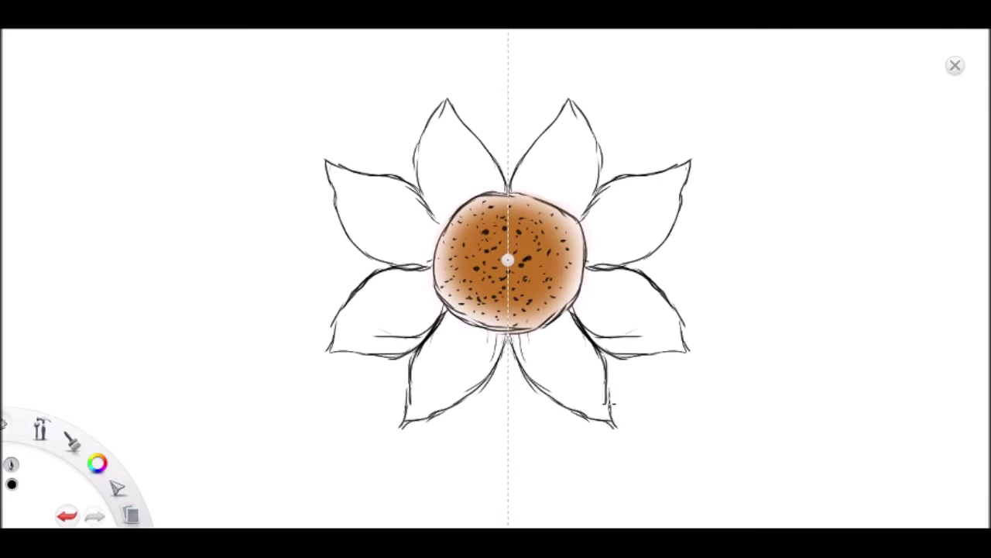
Erase the stray sketch lines inside the lower side petals.
{"action": "key", "text": "e"}
{"action": "mouse_move", "coordinate": [391, 322]}
{"action": "left_mouse_down"}
{"action": "mouse_move", "coordinate": [384, 328]}
{"action": "mouse_move", "coordinate": [423, 333]}
{"action": "left_mouse_up"}
{"action": "key", "text": "e"}
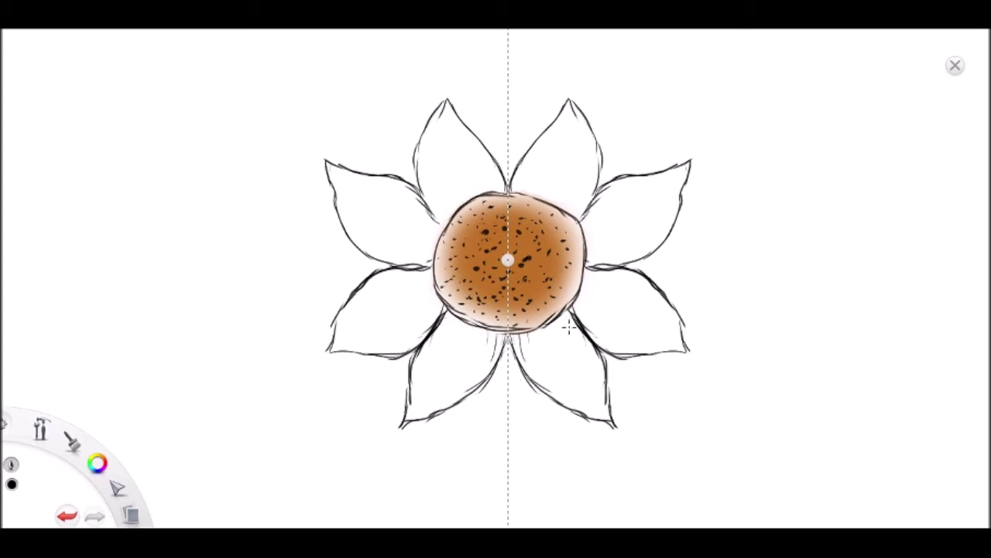
Erase the bottom petal pair and start redrawing its outer edges.
{"action": "key", "text": "e"}
{"action": "mouse_move", "coordinate": [414, 433]}
{"action": "left_mouse_down"}
{"action": "mouse_move", "coordinate": [405, 440]}
{"action": "mouse_move", "coordinate": [417, 356]}
{"action": "mouse_move", "coordinate": [477, 386]}
{"action": "mouse_move", "coordinate": [500, 354]}
{"action": "mouse_move", "coordinate": [490, 334]}
{"action": "left_mouse_up"}
{"action": "left_click", "coordinate": [67, 242]}
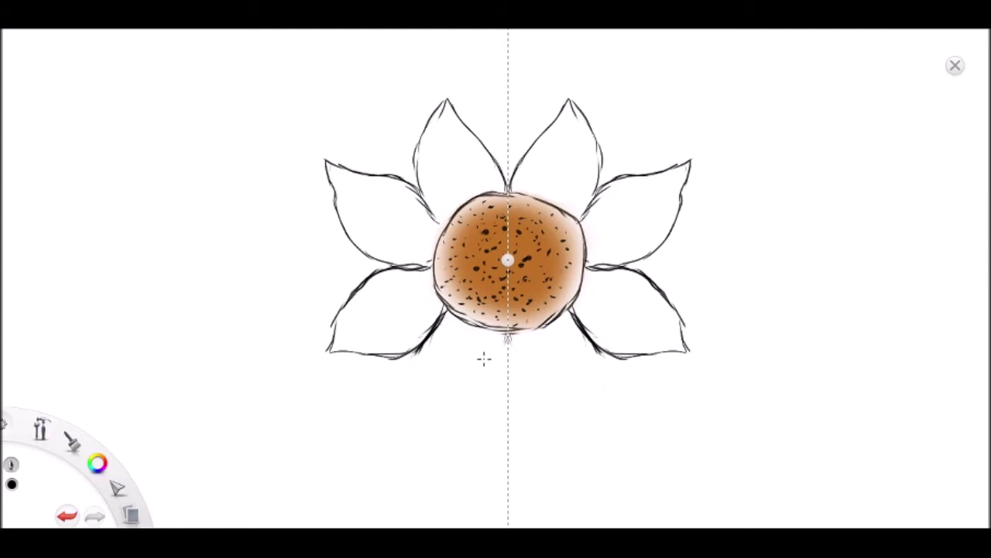
{"action": "left_click_drag", "start_coordinate": [424, 345], "coordinate": [416, 387]}
{"action": "left_click_drag", "start_coordinate": [420, 351], "coordinate": [405, 409]}
{"action": "left_click_drag", "start_coordinate": [407, 410], "coordinate": [439, 399]}
Undo the new bottom petal strokes and the erasing of the original bottom petals.
{"action": "key", "text": "ctrl+z"}
{"action": "key", "text": "ctrl+z"}
{"action": "key", "text": "ctrl+z"}
{"action": "key", "text": "ctrl+z"}
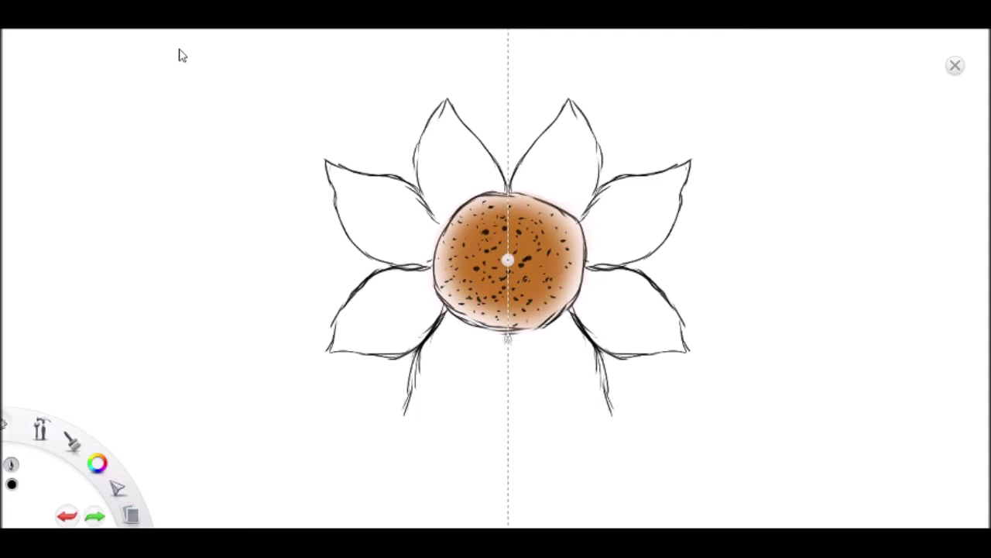
{"action": "key", "text": "ctrl+z"}
{"action": "key", "text": "ctrl+z"}
{"action": "key", "text": "ctrl+z"}
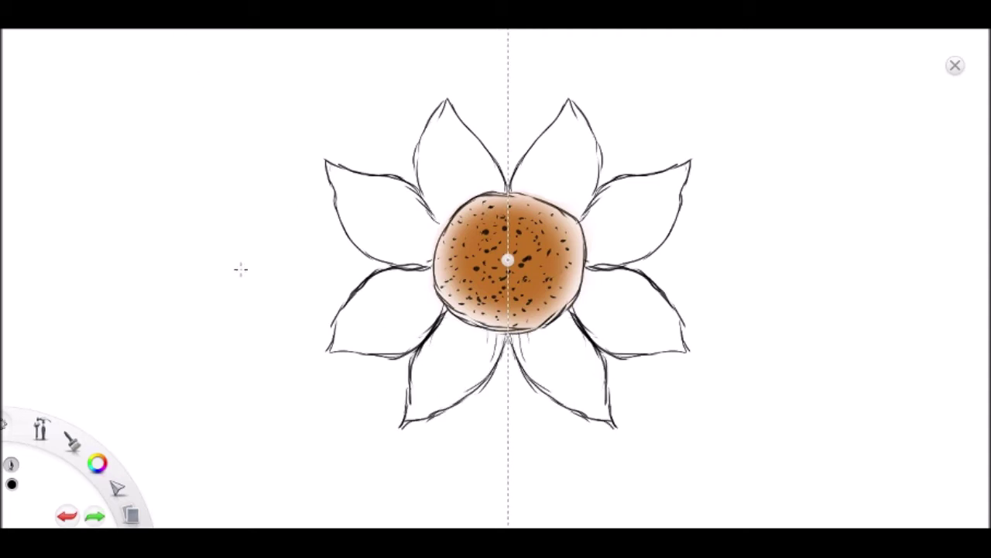
Erase the tips of the lower side petals and redraw them longer and more pointed.
{"action": "key", "text": "e"}
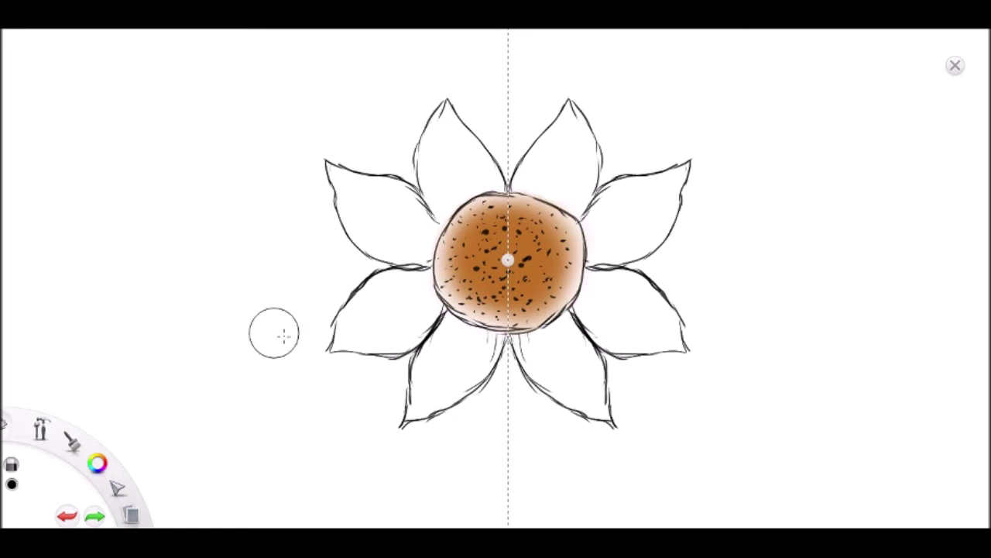
{"action": "left_click_drag", "start_coordinate": [333, 350], "coordinate": [330, 361]}
{"action": "key", "text": "b"}
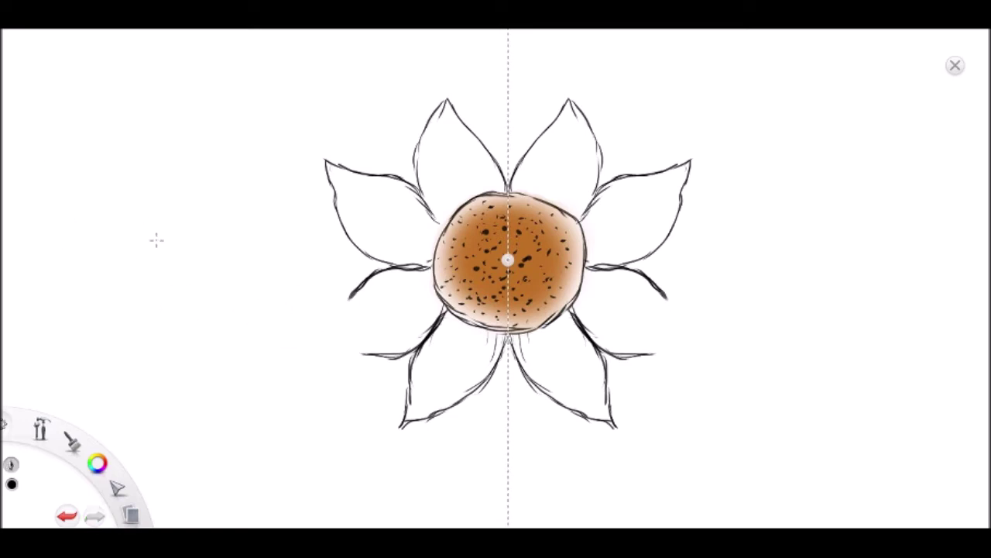
{"action": "mouse_move", "coordinate": [356, 303]}
{"action": "left_mouse_down"}
{"action": "mouse_move", "coordinate": [349, 297]}
{"action": "mouse_move", "coordinate": [313, 340]}
{"action": "mouse_move", "coordinate": [357, 348]}
{"action": "mouse_move", "coordinate": [331, 348]}
{"action": "left_mouse_up"}
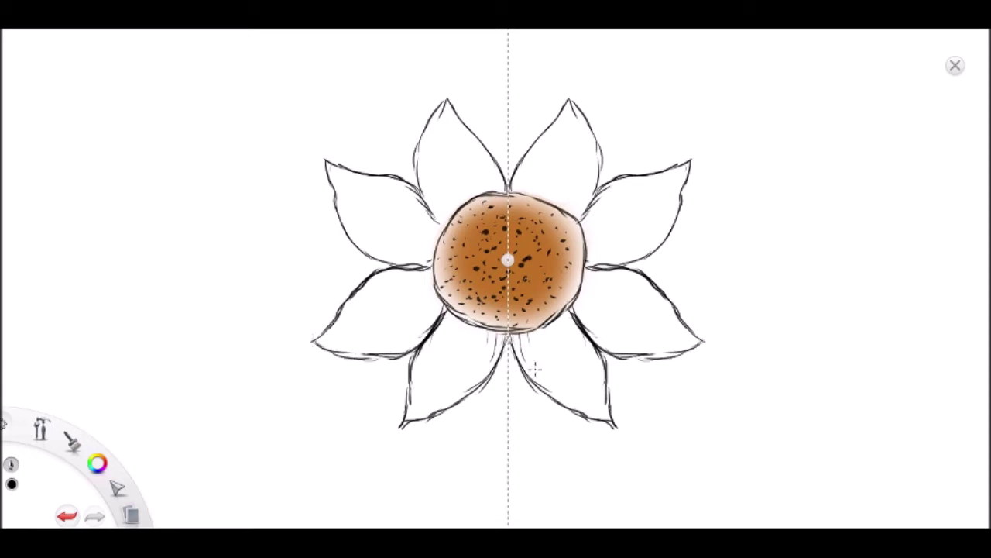
Extend the bottom petals to longer tips, erasing the old tip lines and redrawing the lower edges.
{"action": "mouse_move", "coordinate": [410, 381]}
{"action": "left_mouse_down"}
{"action": "mouse_move", "coordinate": [389, 440]}
{"action": "mouse_move", "coordinate": [439, 413]}
{"action": "left_mouse_up"}
{"action": "left_click_drag", "start_coordinate": [391, 439], "coordinate": [447, 411]}
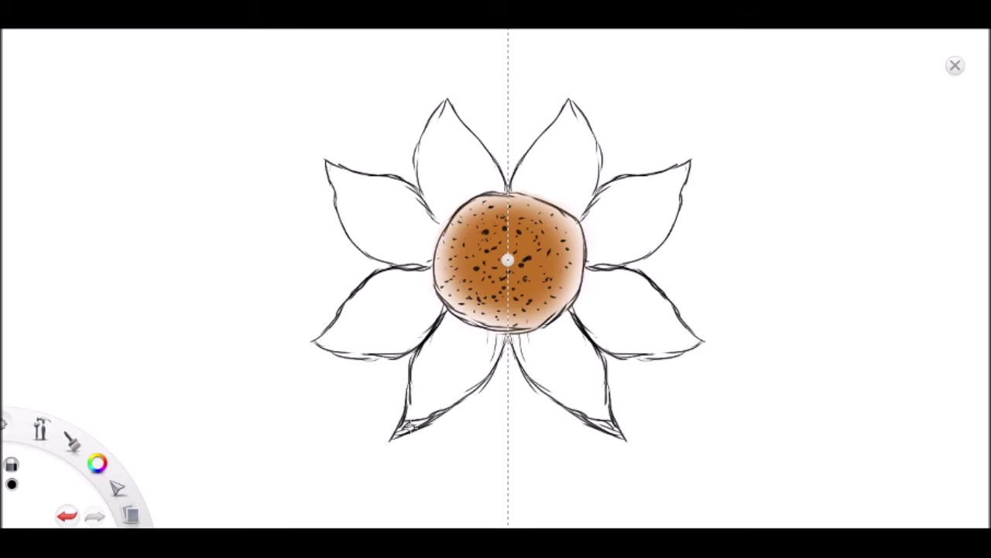
{"action": "left_click_drag", "start_coordinate": [422, 420], "coordinate": [452, 408]}
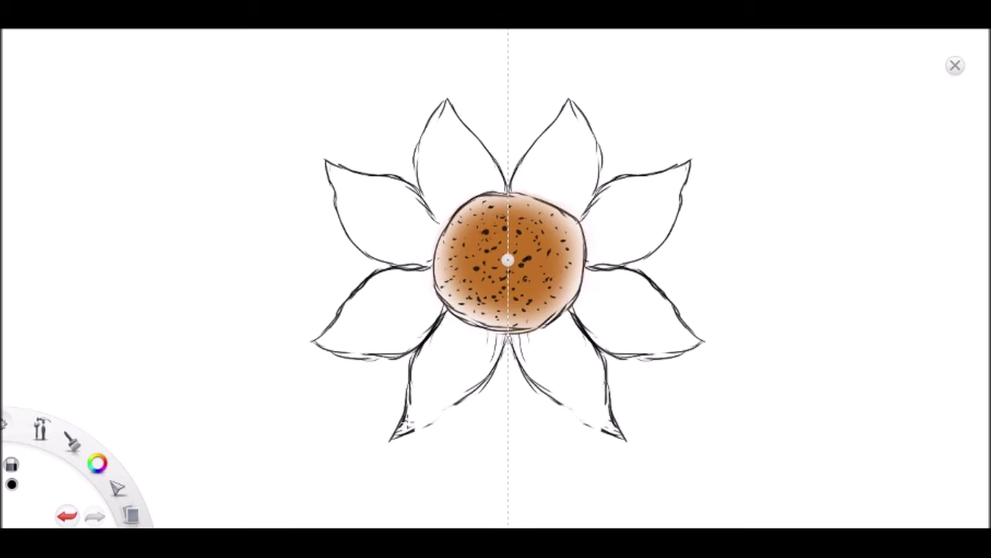
{"action": "key", "text": "b"}
{"action": "left_click_drag", "start_coordinate": [406, 431], "coordinate": [466, 397]}
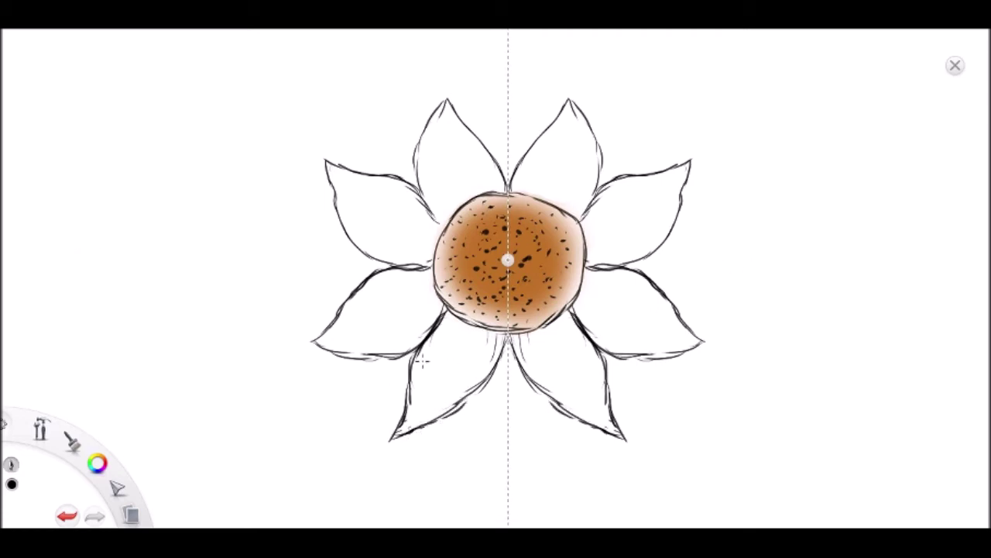
Clean up the inner edges of the bottom petals and redraw them from the tips to the flower centre.
{"action": "key", "text": "e"}
{"action": "left_click_drag", "start_coordinate": [461, 410], "coordinate": [496, 358]}
{"action": "key", "text": "e"}
{"action": "mouse_move", "coordinate": [392, 439]}
{"action": "left_mouse_down"}
{"action": "mouse_move", "coordinate": [458, 404]}
{"action": "mouse_move", "coordinate": [446, 416]}
{"action": "mouse_move", "coordinate": [496, 370]}
{"action": "left_mouse_up"}
{"action": "left_click_drag", "start_coordinate": [467, 412], "coordinate": [505, 337]}
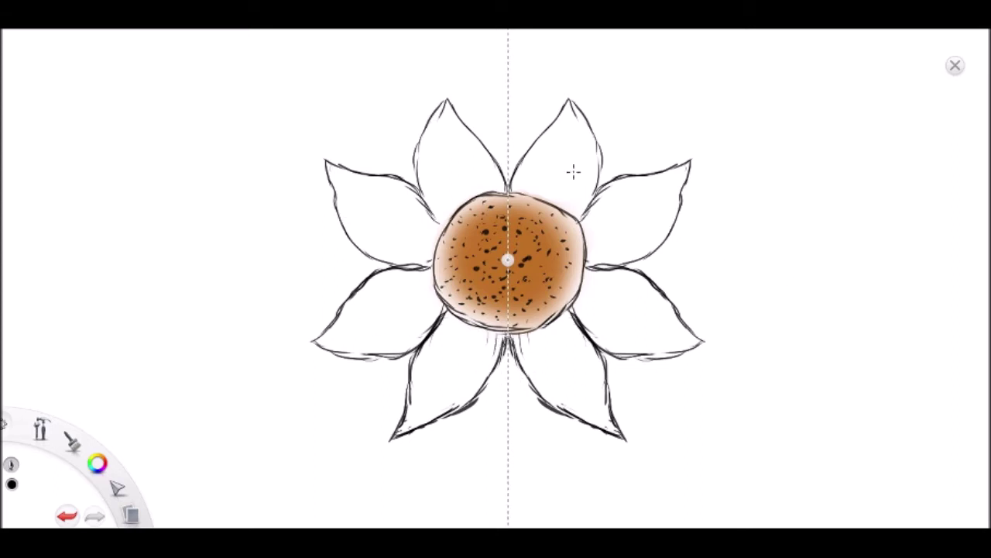
Draw small mirrored back petals in the gaps between the upper petals and at the top centre.
{"action": "mouse_move", "coordinate": [603, 149]}
{"action": "left_mouse_down"}
{"action": "mouse_move", "coordinate": [602, 159]}
{"action": "mouse_move", "coordinate": [638, 107]}
{"action": "mouse_move", "coordinate": [645, 166]}
{"action": "left_mouse_up"}
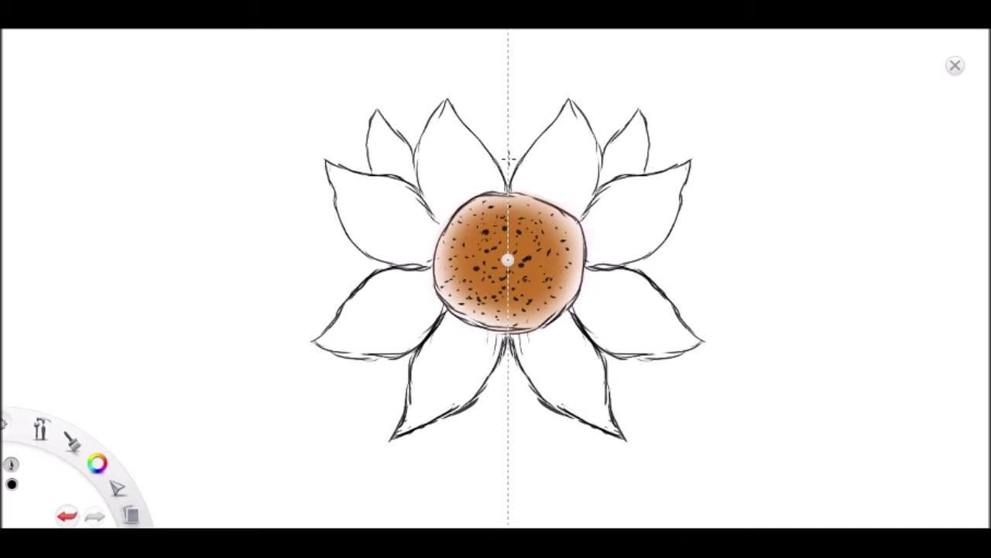
{"action": "mouse_move", "coordinate": [484, 145]}
{"action": "left_mouse_down"}
{"action": "mouse_move", "coordinate": [487, 99]}
{"action": "mouse_move", "coordinate": [508, 138]}
{"action": "left_mouse_up"}
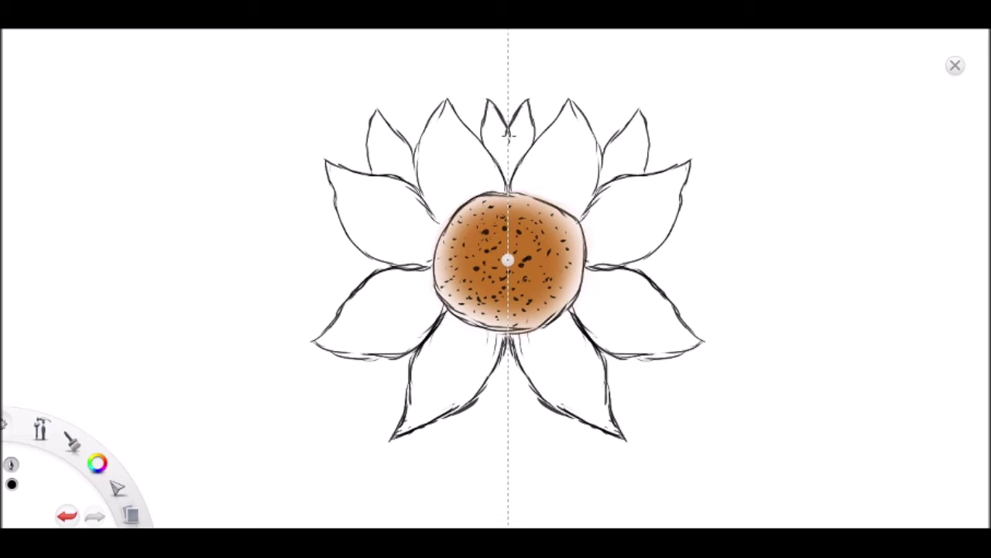
Turn off symmetry, erase the twin small petals at the top centre, and draw a single pointed back petal there.
{"action": "left_click", "coordinate": [955, 66]}
{"action": "key", "text": "e"}
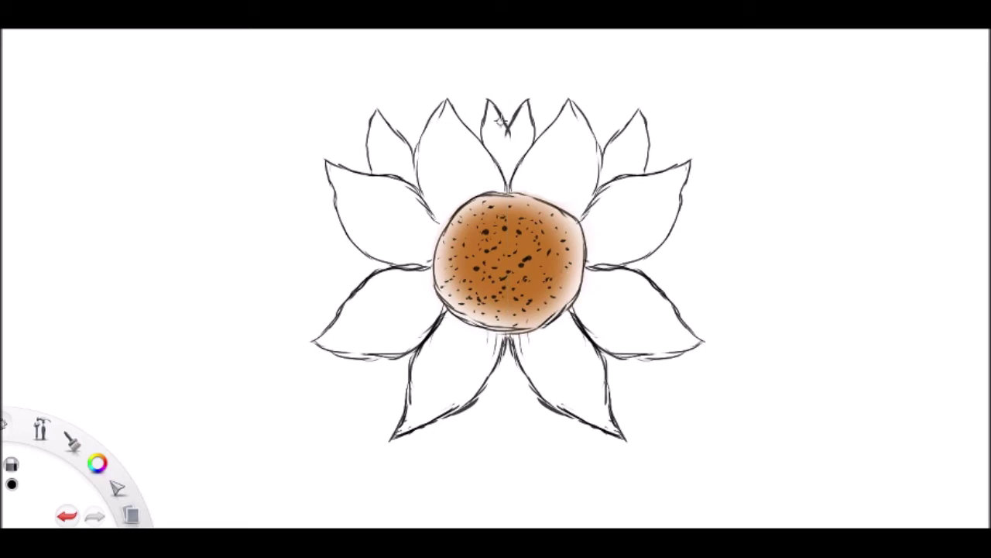
{"action": "left_click_drag", "start_coordinate": [530, 100], "coordinate": [509, 137]}
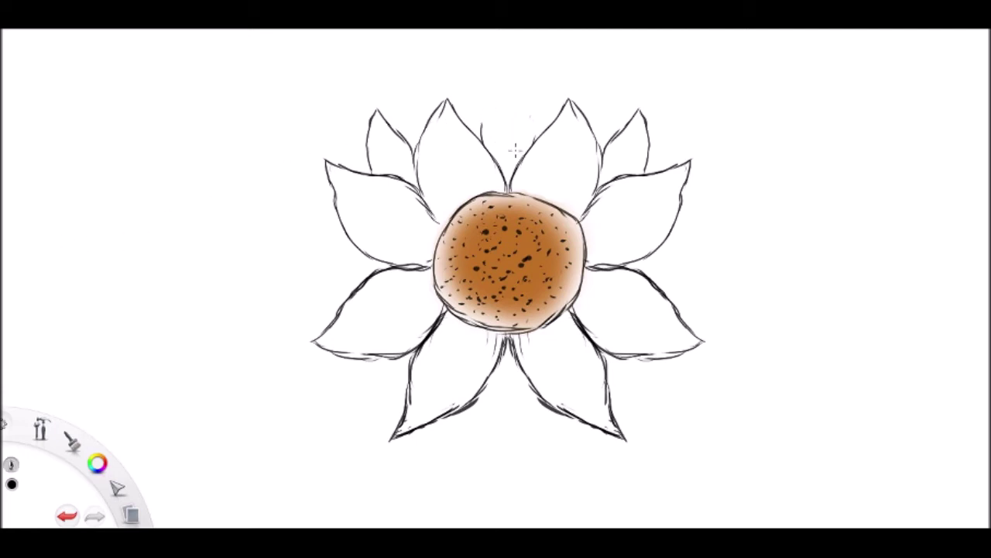
{"action": "mouse_move", "coordinate": [482, 141]}
{"action": "left_mouse_down"}
{"action": "mouse_move", "coordinate": [506, 93]}
{"action": "mouse_move", "coordinate": [538, 141]}
{"action": "left_mouse_up"}
Turn symmetry back on, erase the small back petals beside the upper pair, and redraw them with outward-pointing tips.
{"action": "left_click", "coordinate": [604, 47]}
{"action": "left_click", "coordinate": [68, 300]}
{"action": "mouse_move", "coordinate": [612, 143]}
{"action": "left_mouse_down"}
{"action": "mouse_move", "coordinate": [638, 113]}
{"action": "mouse_move", "coordinate": [609, 149]}
{"action": "left_mouse_up"}
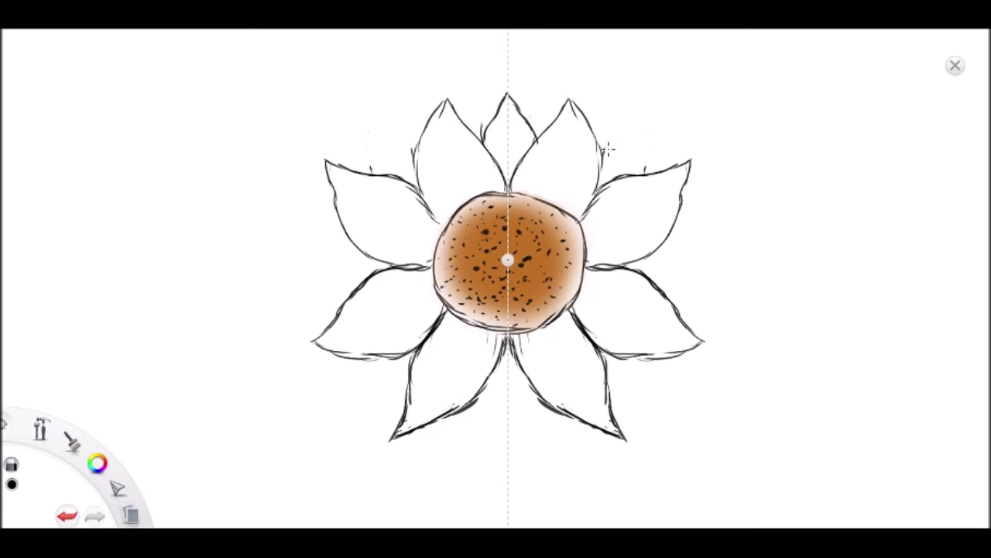
{"action": "left_click", "coordinate": [66, 239]}
{"action": "mouse_move", "coordinate": [601, 157]}
{"action": "left_mouse_down"}
{"action": "mouse_move", "coordinate": [663, 117]}
{"action": "mouse_move", "coordinate": [647, 172]}
{"action": "left_mouse_up"}
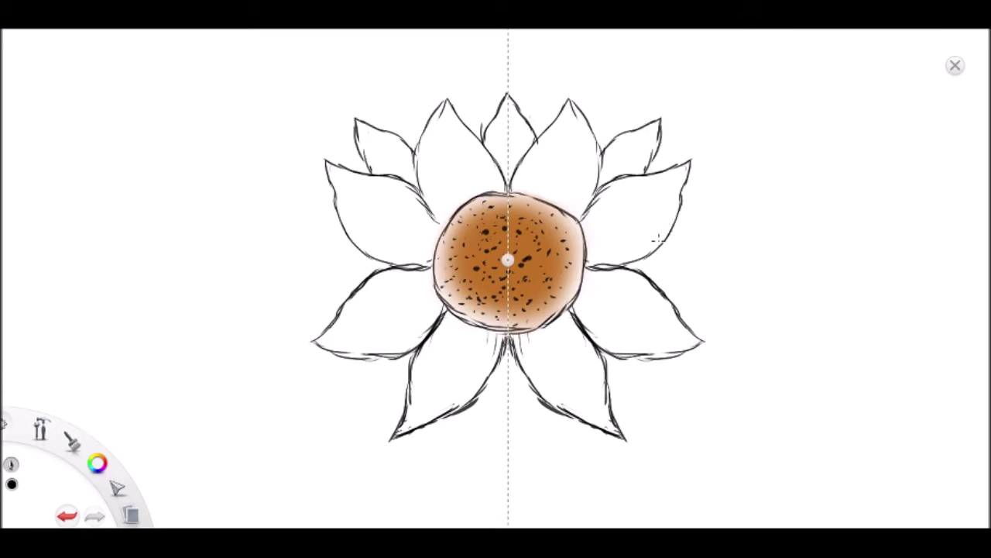
Draw small mirrored back petals in the gaps between the upper and lower side petals.
{"action": "mouse_move", "coordinate": [655, 249]}
{"action": "left_mouse_down"}
{"action": "mouse_move", "coordinate": [681, 246]}
{"action": "mouse_move", "coordinate": [707, 284]}
{"action": "left_mouse_up"}
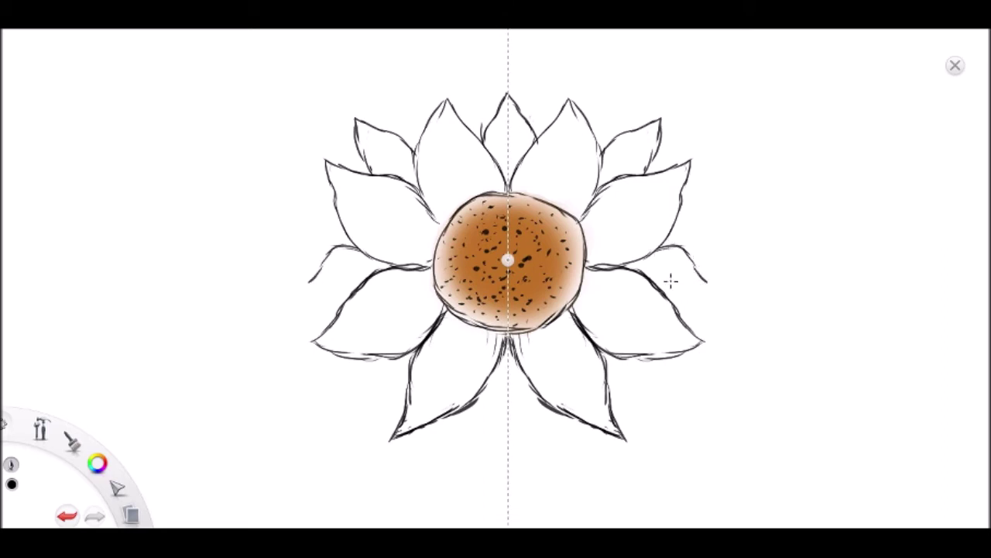
{"action": "mouse_move", "coordinate": [644, 283]}
{"action": "left_mouse_down"}
{"action": "mouse_move", "coordinate": [690, 292]}
{"action": "mouse_move", "coordinate": [706, 284]}
{"action": "left_mouse_up"}
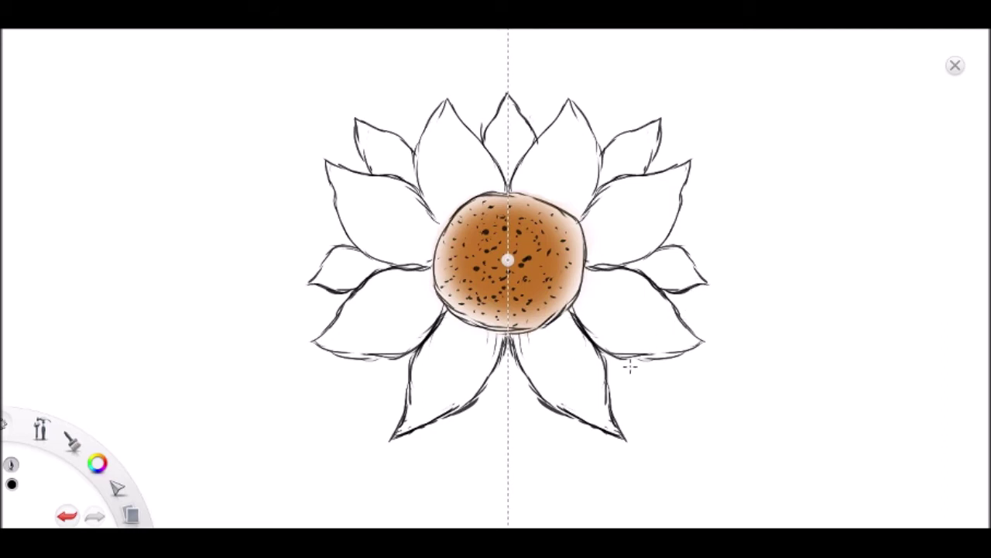
Draw small mirrored back petals between and beside the lower petals, in the side gaps, and between the top petals.
{"action": "left_click_drag", "start_coordinate": [608, 385], "coordinate": [648, 395]}
{"action": "mouse_move", "coordinate": [634, 359]}
{"action": "left_mouse_down"}
{"action": "mouse_move", "coordinate": [646, 362]}
{"action": "mouse_move", "coordinate": [659, 402]}
{"action": "left_mouse_up"}
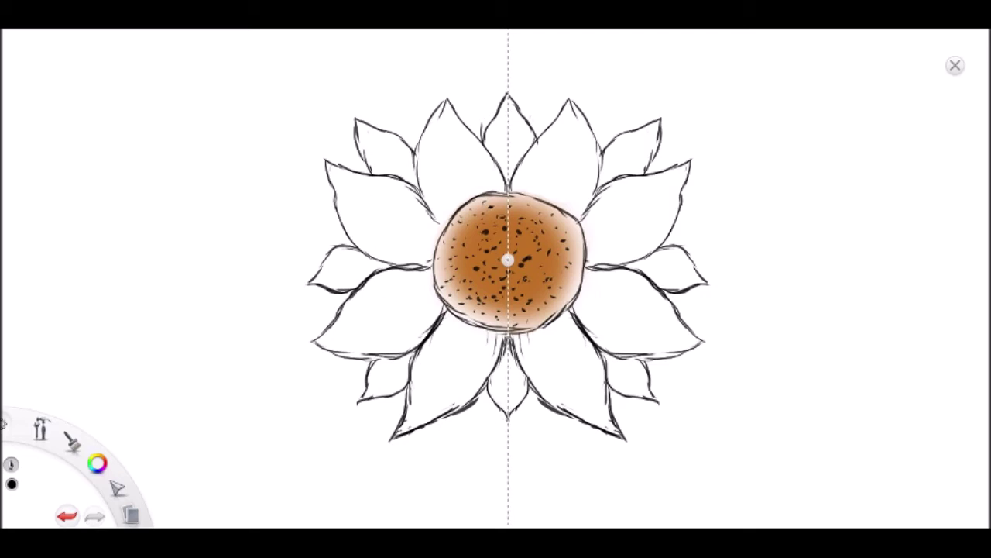
{"action": "mouse_move", "coordinate": [676, 219]}
{"action": "left_mouse_down"}
{"action": "mouse_move", "coordinate": [713, 224]}
{"action": "mouse_move", "coordinate": [686, 258]}
{"action": "left_mouse_up"}
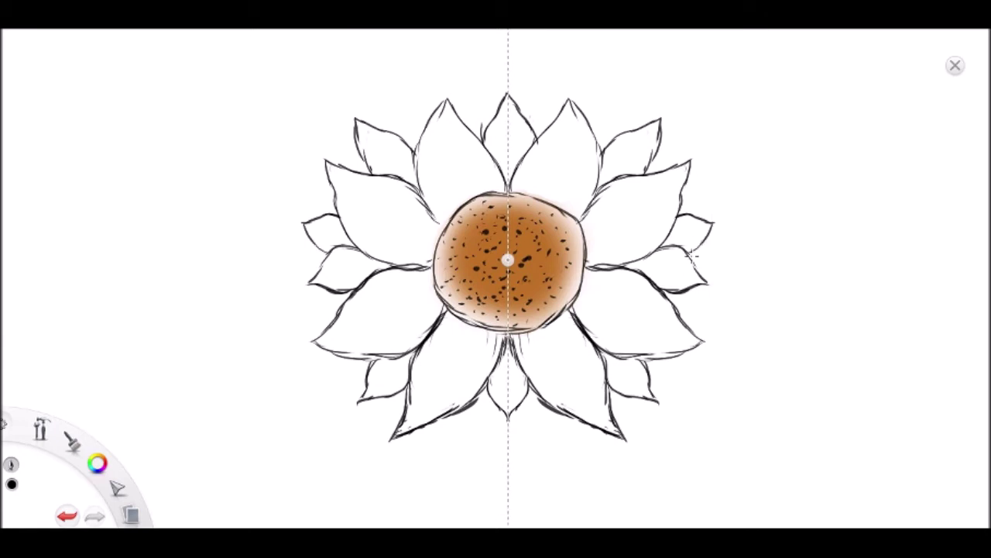
{"action": "left_click_drag", "start_coordinate": [681, 302], "coordinate": [709, 312]}
{"action": "mouse_move", "coordinate": [589, 128]}
{"action": "left_mouse_down"}
{"action": "mouse_move", "coordinate": [602, 93]}
{"action": "mouse_move", "coordinate": [626, 138]}
{"action": "left_mouse_up"}
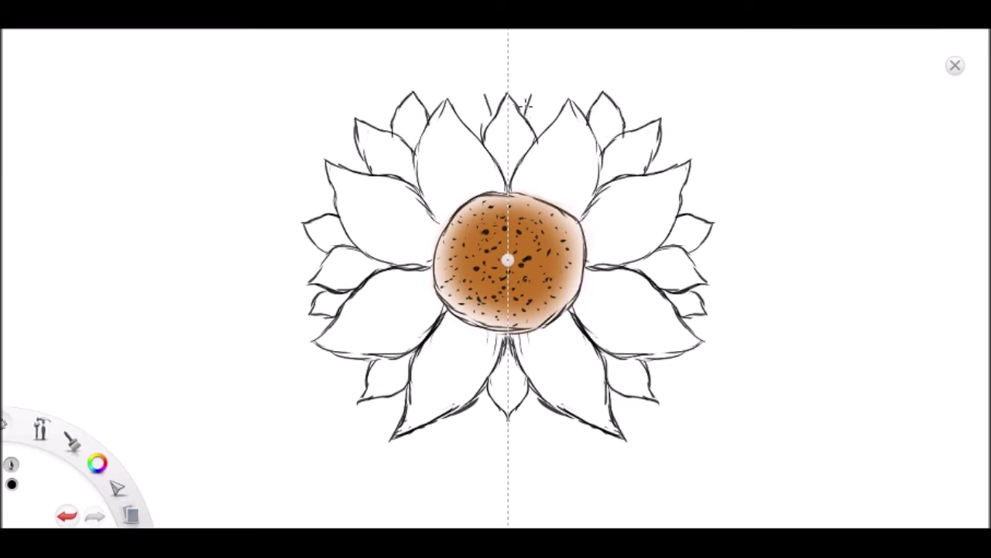
{"action": "left_click_drag", "start_coordinate": [538, 83], "coordinate": [567, 116]}
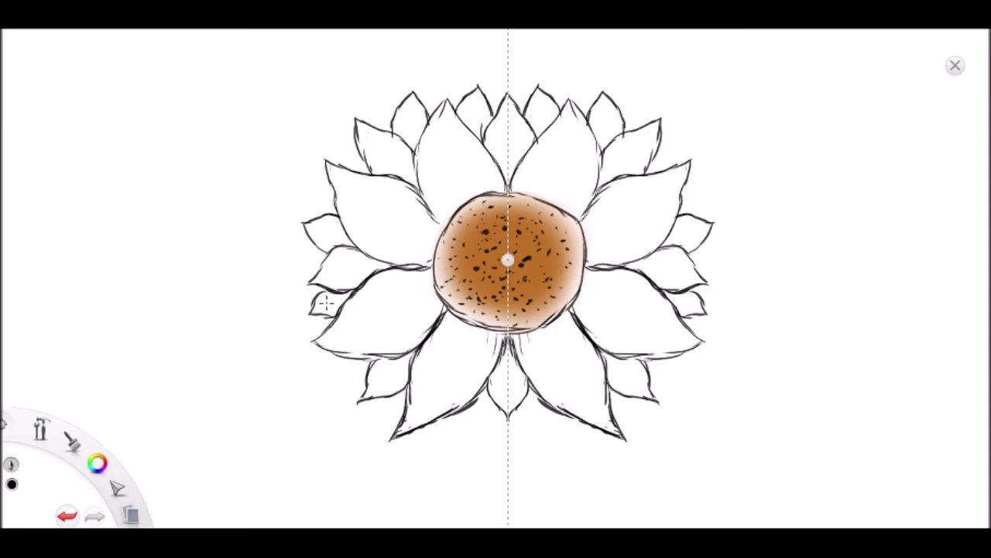
Draw another set of small mirrored back petals around the flower's lower edge, erasing and redrawing the tips near the bottom centre.
{"action": "mouse_move", "coordinate": [336, 355]}
{"action": "left_mouse_down"}
{"action": "mouse_move", "coordinate": [323, 387]}
{"action": "mouse_move", "coordinate": [363, 380]}
{"action": "mouse_move", "coordinate": [361, 428]}
{"action": "mouse_move", "coordinate": [396, 418]}
{"action": "mouse_move", "coordinate": [467, 447]}
{"action": "mouse_move", "coordinate": [488, 402]}
{"action": "mouse_move", "coordinate": [492, 418]}
{"action": "mouse_move", "coordinate": [472, 439]}
{"action": "mouse_move", "coordinate": [492, 428]}
{"action": "mouse_move", "coordinate": [488, 440]}
{"action": "left_mouse_up"}
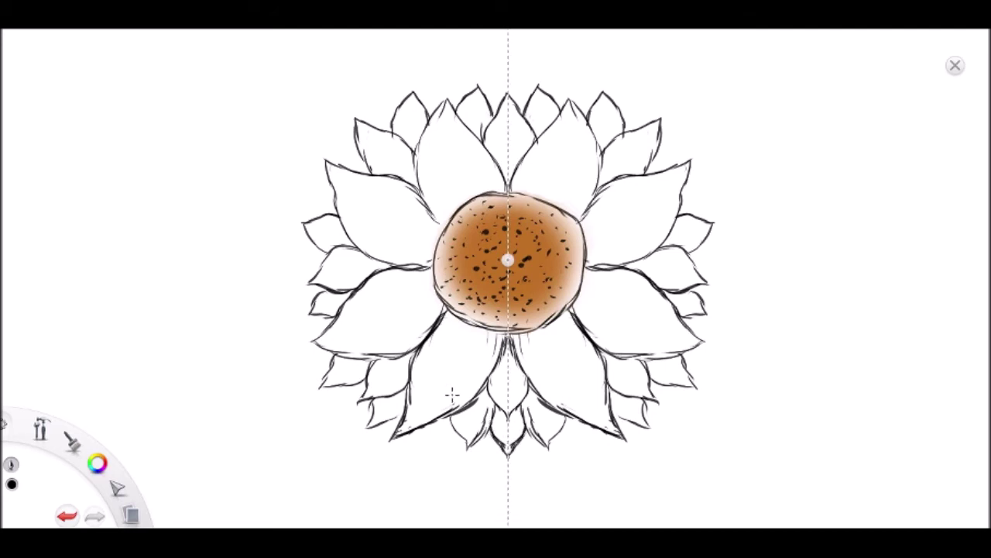
{"action": "left_click", "coordinate": [70, 294]}
{"action": "mouse_move", "coordinate": [482, 436]}
{"action": "left_mouse_down"}
{"action": "mouse_move", "coordinate": [486, 413]}
{"action": "mouse_move", "coordinate": [474, 445]}
{"action": "left_mouse_up"}
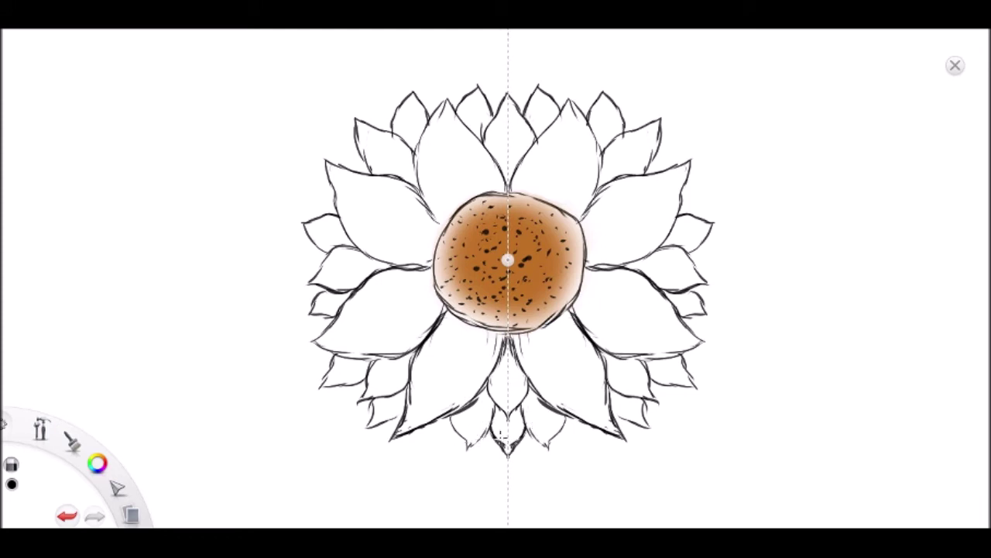
{"action": "left_click", "coordinate": [57, 241]}
{"action": "left_click_drag", "start_coordinate": [498, 447], "coordinate": [508, 457]}
{"action": "mouse_move", "coordinate": [459, 431]}
{"action": "left_mouse_down"}
{"action": "mouse_move", "coordinate": [465, 450]}
{"action": "mouse_move", "coordinate": [471, 444]}
{"action": "left_mouse_up"}
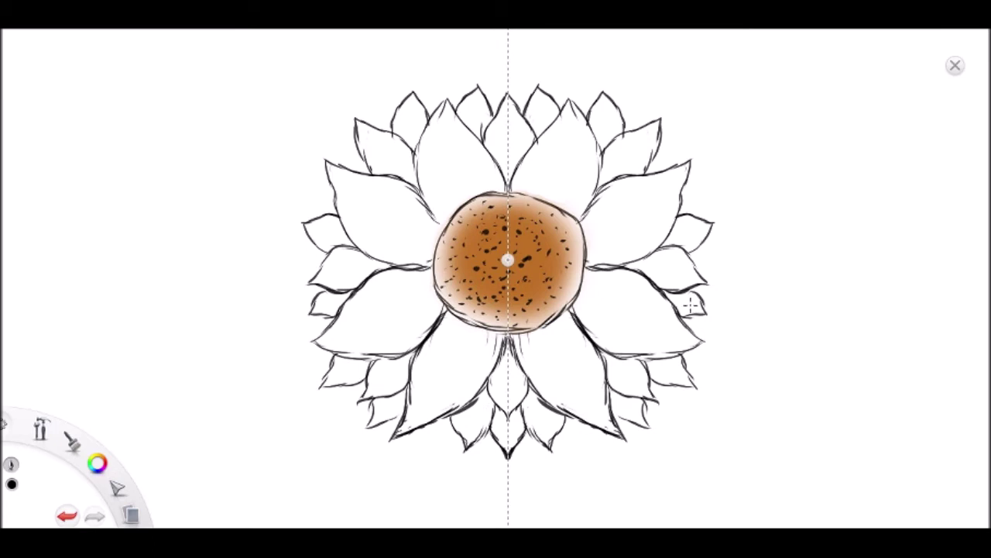
Draw an outer row of smaller mirrored petals down both sides of the flower and along its bottom edge.
{"action": "mouse_move", "coordinate": [320, 217]}
{"action": "left_mouse_down"}
{"action": "mouse_move", "coordinate": [302, 183]}
{"action": "mouse_move", "coordinate": [328, 189]}
{"action": "left_mouse_up"}
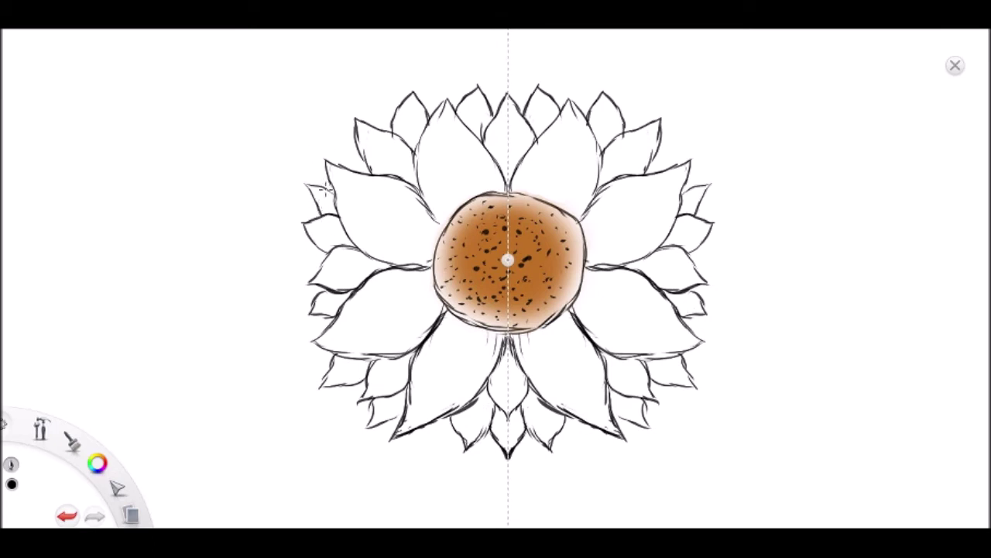
{"action": "mouse_move", "coordinate": [332, 150]}
{"action": "left_mouse_down"}
{"action": "mouse_move", "coordinate": [328, 143]}
{"action": "mouse_move", "coordinate": [344, 141]}
{"action": "mouse_move", "coordinate": [359, 151]}
{"action": "left_mouse_up"}
{"action": "mouse_move", "coordinate": [308, 246]}
{"action": "left_mouse_down"}
{"action": "mouse_move", "coordinate": [288, 267]}
{"action": "mouse_move", "coordinate": [307, 279]}
{"action": "mouse_move", "coordinate": [308, 270]}
{"action": "mouse_move", "coordinate": [287, 327]}
{"action": "mouse_move", "coordinate": [323, 324]}
{"action": "mouse_move", "coordinate": [309, 325]}
{"action": "mouse_move", "coordinate": [293, 368]}
{"action": "mouse_move", "coordinate": [339, 364]}
{"action": "mouse_move", "coordinate": [354, 405]}
{"action": "mouse_move", "coordinate": [347, 386]}
{"action": "mouse_move", "coordinate": [335, 417]}
{"action": "mouse_move", "coordinate": [374, 411]}
{"action": "left_mouse_up"}
{"action": "mouse_move", "coordinate": [450, 440]}
{"action": "left_mouse_down"}
{"action": "mouse_move", "coordinate": [419, 432]}
{"action": "mouse_move", "coordinate": [425, 456]}
{"action": "mouse_move", "coordinate": [455, 426]}
{"action": "left_mouse_up"}
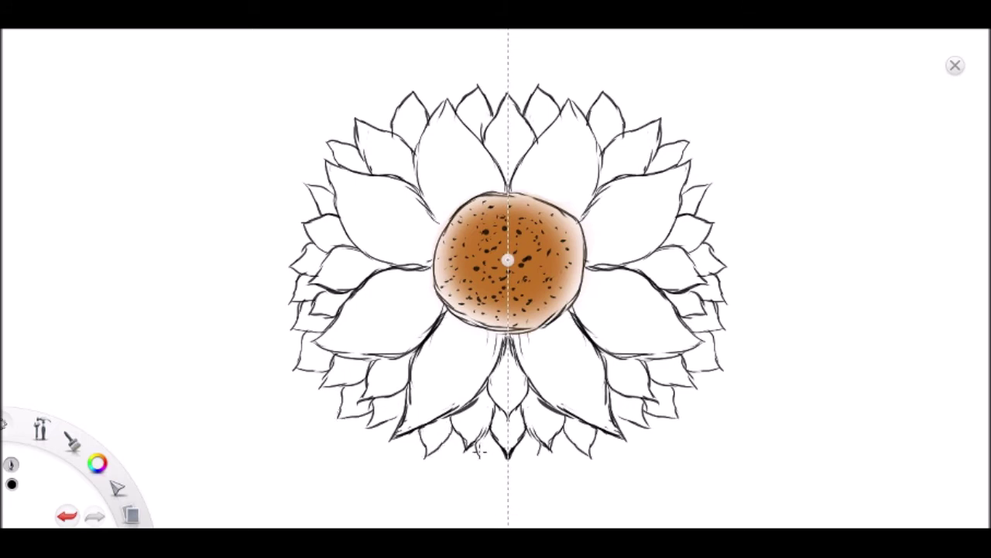
{"action": "mouse_move", "coordinate": [443, 440]}
{"action": "left_mouse_down"}
{"action": "mouse_move", "coordinate": [447, 474]}
{"action": "mouse_move", "coordinate": [476, 451]}
{"action": "mouse_move", "coordinate": [452, 463]}
{"action": "left_mouse_up"}
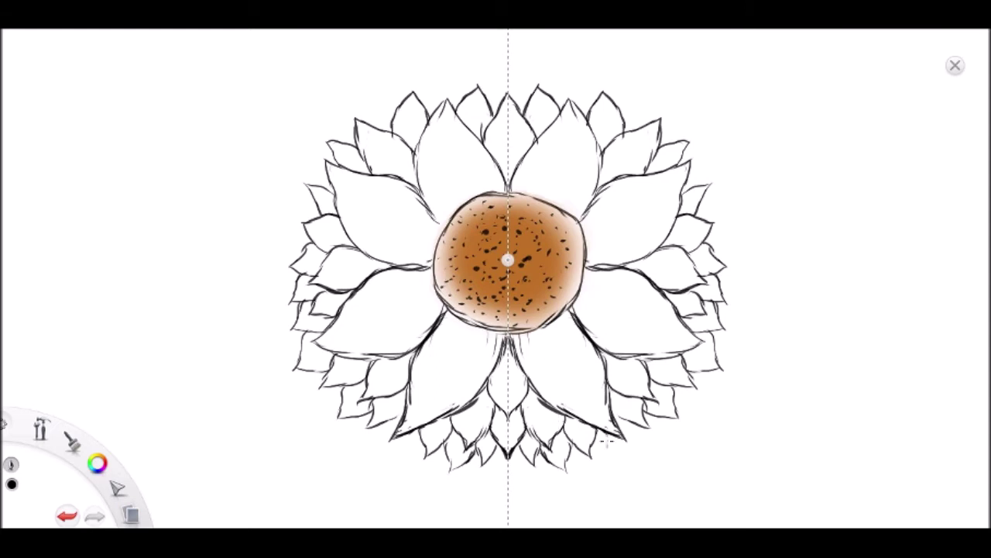
Fill the remaining gaps along the flower's lower left and lower right edges with tiny mirrored petals.
{"action": "mouse_move", "coordinate": [598, 440]}
{"action": "left_mouse_down"}
{"action": "mouse_move", "coordinate": [619, 465]}
{"action": "mouse_move", "coordinate": [622, 423]}
{"action": "left_mouse_up"}
{"action": "mouse_move", "coordinate": [620, 441]}
{"action": "left_mouse_down"}
{"action": "mouse_move", "coordinate": [642, 449]}
{"action": "mouse_move", "coordinate": [625, 421]}
{"action": "left_mouse_up"}
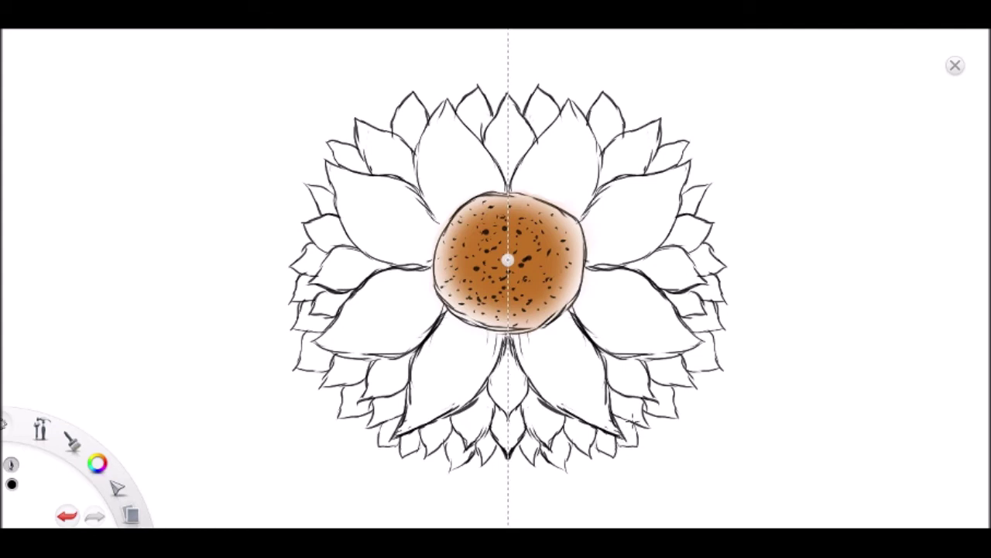
{"action": "left_click_drag", "start_coordinate": [692, 405], "coordinate": [680, 405]}
{"action": "left_click_drag", "start_coordinate": [706, 395], "coordinate": [697, 399]}
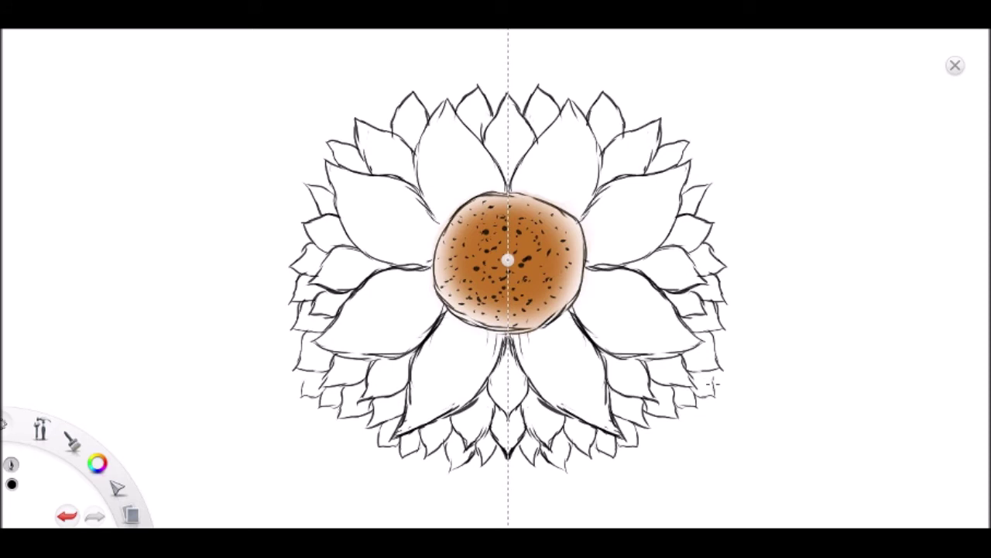
Draw rows of small mirrored outer petals across the top of the flower and down its upper sides.
{"action": "mouse_move", "coordinate": [624, 117]}
{"action": "left_mouse_down"}
{"action": "mouse_move", "coordinate": [643, 93]}
{"action": "mouse_move", "coordinate": [655, 121]}
{"action": "left_mouse_up"}
{"action": "mouse_move", "coordinate": [560, 98]}
{"action": "left_mouse_down"}
{"action": "mouse_move", "coordinate": [567, 80]}
{"action": "mouse_move", "coordinate": [585, 94]}
{"action": "mouse_move", "coordinate": [590, 116]}
{"action": "left_mouse_up"}
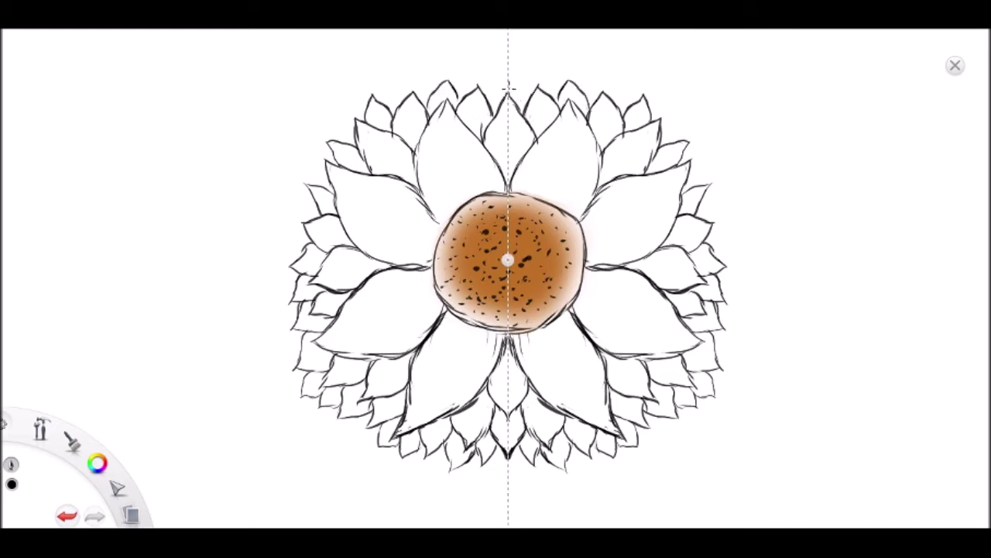
{"action": "mouse_move", "coordinate": [511, 91]}
{"action": "left_mouse_down"}
{"action": "mouse_move", "coordinate": [540, 81]}
{"action": "mouse_move", "coordinate": [543, 66]}
{"action": "mouse_move", "coordinate": [554, 84]}
{"action": "mouse_move", "coordinate": [590, 90]}
{"action": "mouse_move", "coordinate": [580, 91]}
{"action": "mouse_move", "coordinate": [594, 74]}
{"action": "mouse_move", "coordinate": [611, 91]}
{"action": "mouse_move", "coordinate": [621, 75]}
{"action": "mouse_move", "coordinate": [634, 100]}
{"action": "left_mouse_up"}
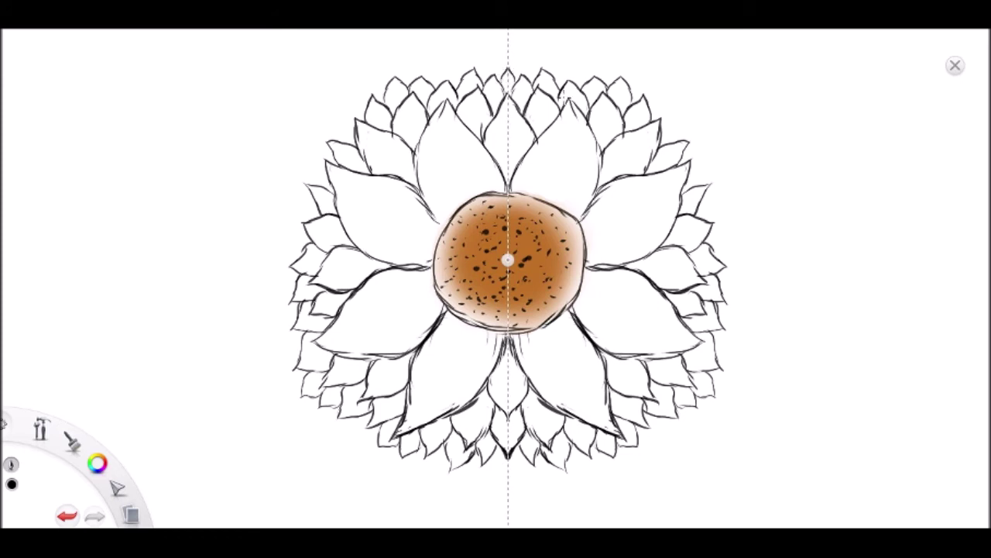
{"action": "mouse_move", "coordinate": [654, 115]}
{"action": "left_mouse_down"}
{"action": "mouse_move", "coordinate": [699, 120]}
{"action": "mouse_move", "coordinate": [694, 134]}
{"action": "mouse_move", "coordinate": [671, 124]}
{"action": "mouse_move", "coordinate": [684, 122]}
{"action": "mouse_move", "coordinate": [689, 146]}
{"action": "mouse_move", "coordinate": [708, 150]}
{"action": "mouse_move", "coordinate": [690, 165]}
{"action": "mouse_move", "coordinate": [713, 169]}
{"action": "mouse_move", "coordinate": [715, 203]}
{"action": "mouse_move", "coordinate": [702, 200]}
{"action": "mouse_move", "coordinate": [723, 210]}
{"action": "mouse_move", "coordinate": [719, 223]}
{"action": "mouse_move", "coordinate": [732, 234]}
{"action": "mouse_move", "coordinate": [709, 248]}
{"action": "left_mouse_up"}
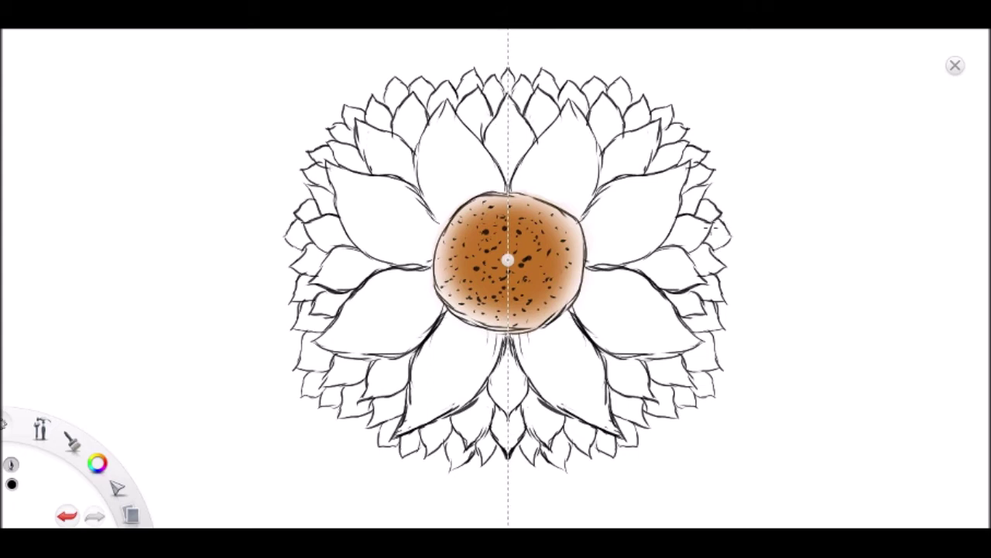
{"action": "mouse_move", "coordinate": [708, 178]}
{"action": "left_mouse_down"}
{"action": "mouse_move", "coordinate": [726, 214]}
{"action": "mouse_move", "coordinate": [724, 198]}
{"action": "mouse_move", "coordinate": [737, 206]}
{"action": "mouse_move", "coordinate": [724, 243]}
{"action": "mouse_move", "coordinate": [738, 250]}
{"action": "mouse_move", "coordinate": [736, 267]}
{"action": "mouse_move", "coordinate": [734, 255]}
{"action": "mouse_move", "coordinate": [746, 266]}
{"action": "mouse_move", "coordinate": [708, 288]}
{"action": "left_mouse_up"}
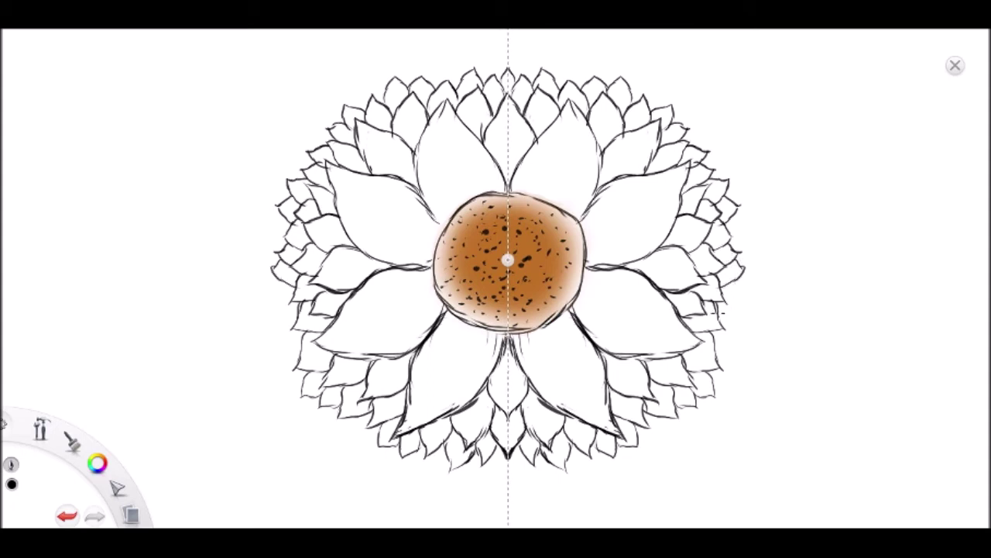
Add more tiny mirrored petals behind the side petals and around the flower's upper corners to round out the edge.
{"action": "mouse_move", "coordinate": [724, 323]}
{"action": "left_mouse_down"}
{"action": "mouse_move", "coordinate": [717, 335]}
{"action": "mouse_move", "coordinate": [734, 337]}
{"action": "mouse_move", "coordinate": [722, 343]}
{"action": "left_mouse_up"}
{"action": "mouse_move", "coordinate": [731, 283]}
{"action": "left_mouse_down"}
{"action": "mouse_move", "coordinate": [745, 292]}
{"action": "mouse_move", "coordinate": [720, 320]}
{"action": "mouse_move", "coordinate": [726, 329]}
{"action": "mouse_move", "coordinate": [741, 308]}
{"action": "mouse_move", "coordinate": [722, 302]}
{"action": "left_mouse_up"}
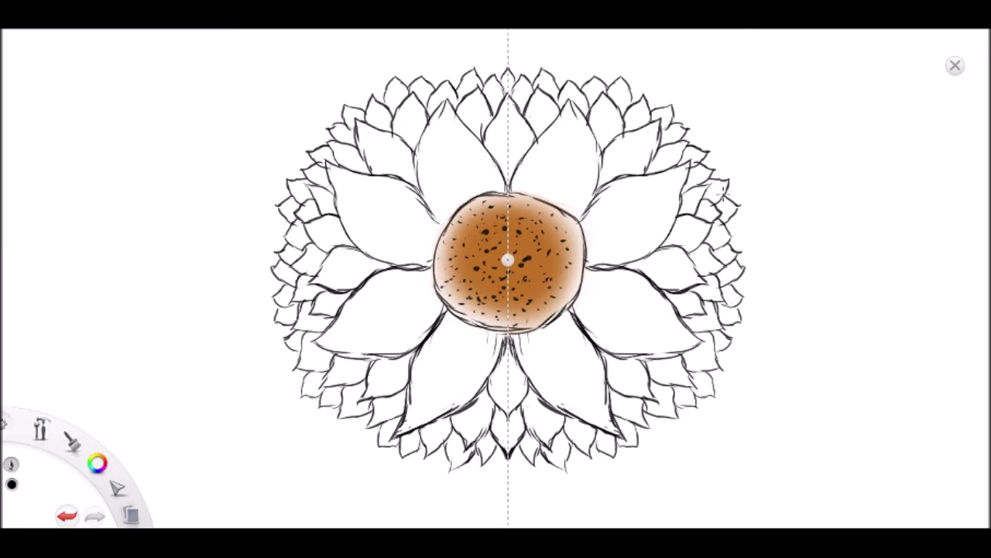
{"action": "mouse_move", "coordinate": [296, 176]}
{"action": "left_mouse_down"}
{"action": "mouse_move", "coordinate": [286, 159]}
{"action": "mouse_move", "coordinate": [312, 159]}
{"action": "left_mouse_up"}
{"action": "mouse_move", "coordinate": [281, 247]}
{"action": "left_mouse_down"}
{"action": "mouse_move", "coordinate": [268, 231]}
{"action": "mouse_move", "coordinate": [291, 223]}
{"action": "left_mouse_up"}
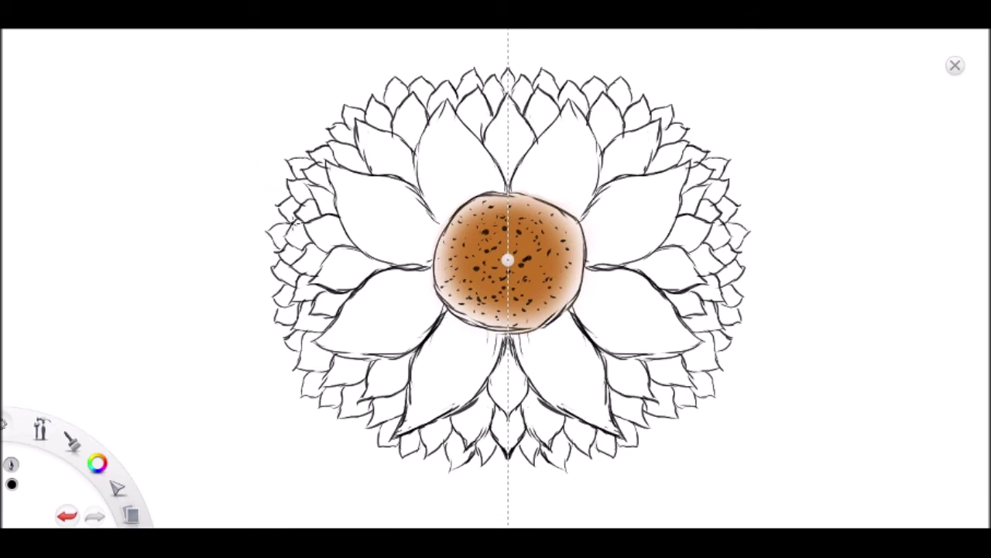
{"action": "mouse_move", "coordinate": [314, 146]}
{"action": "left_mouse_down"}
{"action": "mouse_move", "coordinate": [304, 122]}
{"action": "mouse_move", "coordinate": [332, 122]}
{"action": "mouse_move", "coordinate": [342, 110]}
{"action": "left_mouse_up"}
Switch the colour to yellow and draw a curved mirrored streak on each large main petal.
{"action": "left_click", "coordinate": [813, 274]}
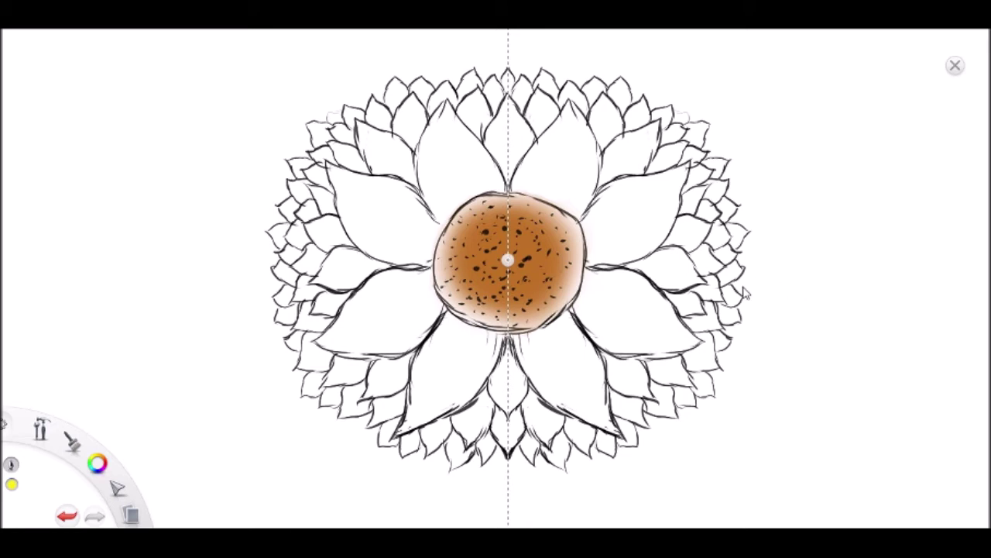
{"action": "mouse_move", "coordinate": [384, 293]}
{"action": "left_mouse_down"}
{"action": "mouse_move", "coordinate": [374, 305]}
{"action": "mouse_move", "coordinate": [397, 285]}
{"action": "mouse_move", "coordinate": [434, 279]}
{"action": "left_mouse_up"}
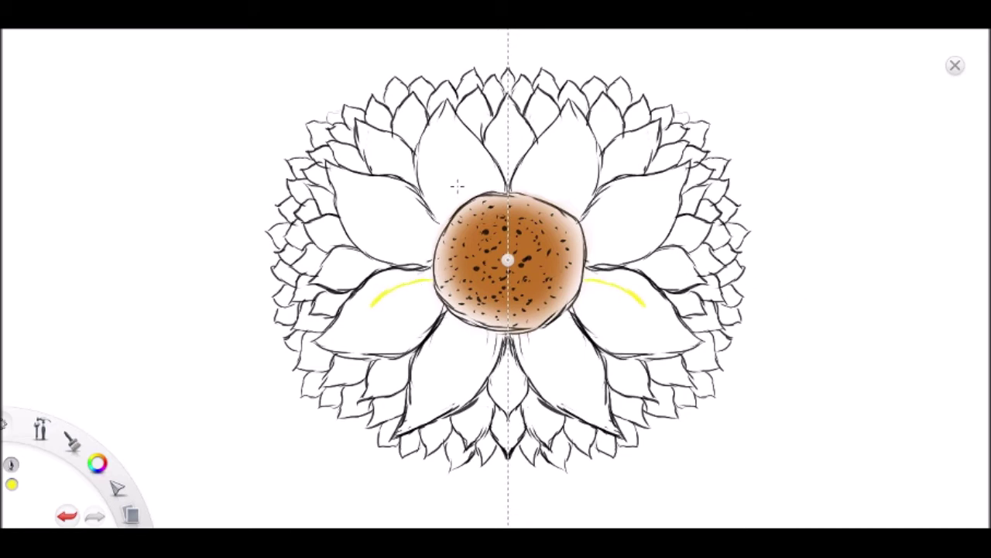
{"action": "mouse_move", "coordinate": [395, 212]}
{"action": "left_mouse_down"}
{"action": "mouse_move", "coordinate": [379, 209]}
{"action": "mouse_move", "coordinate": [439, 239]}
{"action": "left_mouse_up"}
{"action": "left_click_drag", "start_coordinate": [459, 159], "coordinate": [493, 190]}
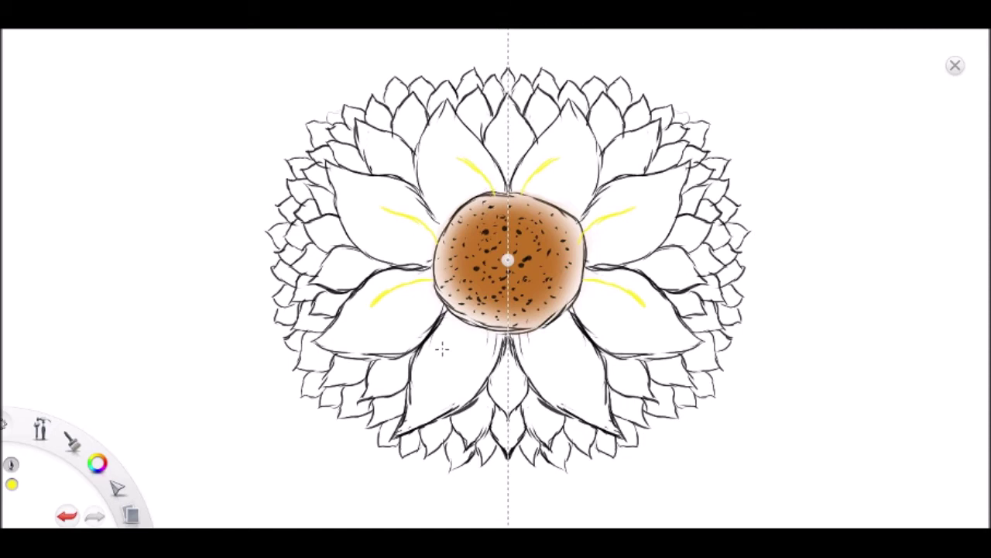
{"action": "left_click_drag", "start_coordinate": [447, 347], "coordinate": [460, 322]}
{"action": "left_click_drag", "start_coordinate": [438, 369], "coordinate": [455, 327]}
Draw short mirrored yellow streaks on the smaller back petals from the lower sides up to the top.
{"action": "mouse_move", "coordinate": [337, 373]}
{"action": "left_mouse_down"}
{"action": "mouse_move", "coordinate": [402, 376]}
{"action": "mouse_move", "coordinate": [383, 382]}
{"action": "mouse_move", "coordinate": [391, 358]}
{"action": "left_mouse_up"}
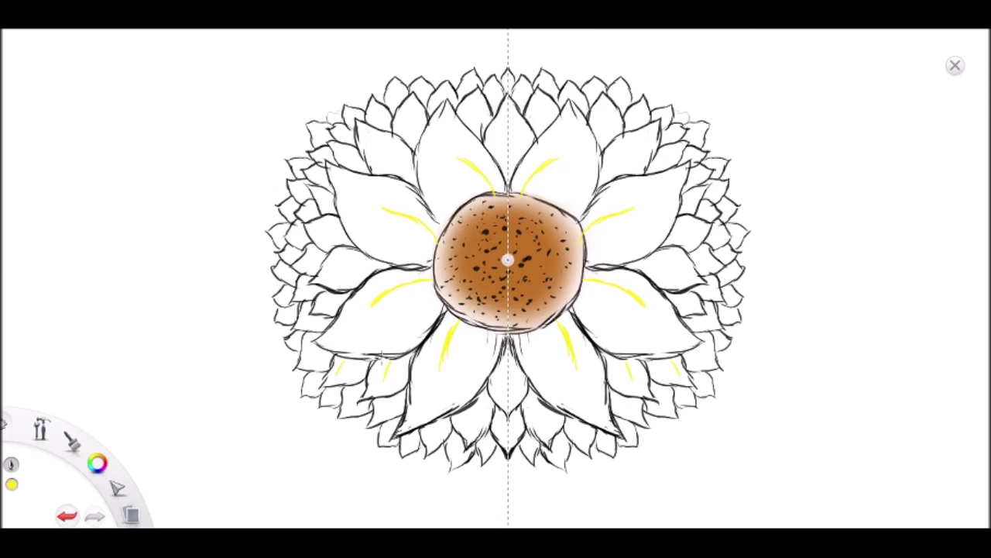
{"action": "left_click_drag", "start_coordinate": [320, 310], "coordinate": [368, 251]}
{"action": "mouse_move", "coordinate": [318, 227]}
{"action": "left_mouse_down"}
{"action": "mouse_move", "coordinate": [347, 232]}
{"action": "mouse_move", "coordinate": [332, 193]}
{"action": "left_mouse_up"}
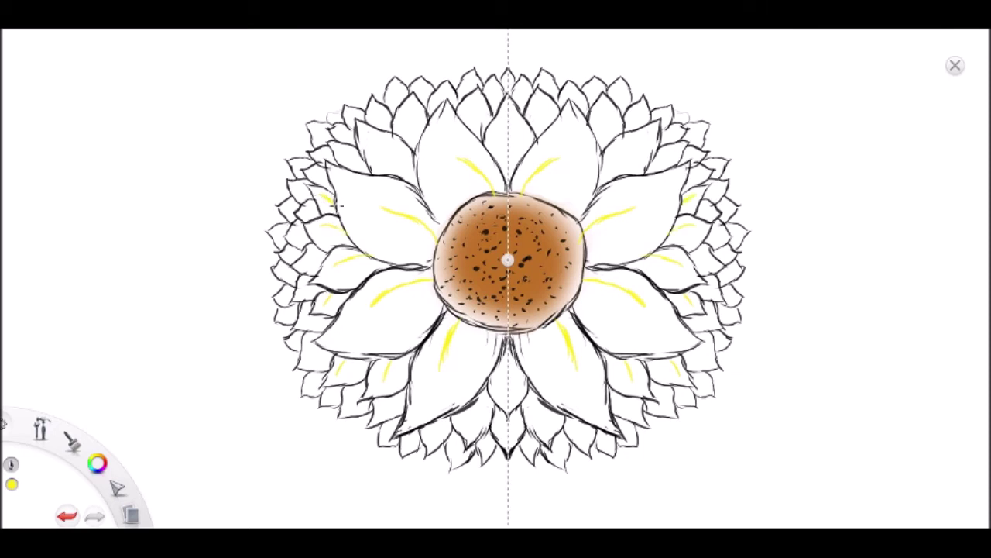
{"action": "mouse_move", "coordinate": [347, 158]}
{"action": "left_mouse_down"}
{"action": "mouse_move", "coordinate": [359, 169]}
{"action": "mouse_move", "coordinate": [384, 146]}
{"action": "left_mouse_up"}
{"action": "left_click_drag", "start_coordinate": [416, 110], "coordinate": [424, 128]}
Add a yellow streak to the bottom centre petal with symmetry off, and mirrored streaks to the remaining small top and bottom petals with symmetry on.
{"action": "left_click", "coordinate": [950, 60]}
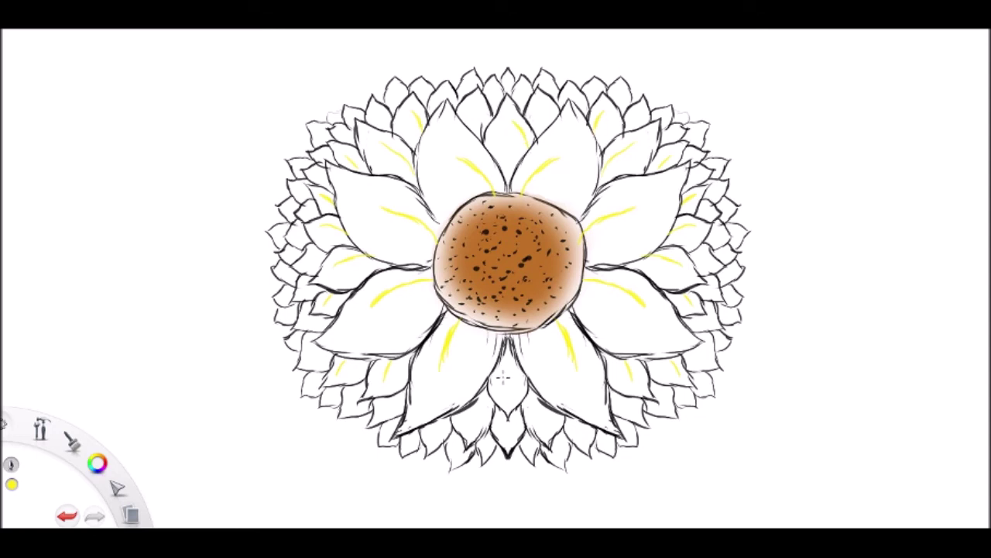
{"action": "left_click_drag", "start_coordinate": [504, 381], "coordinate": [505, 395]}
{"action": "left_click", "coordinate": [602, 48]}
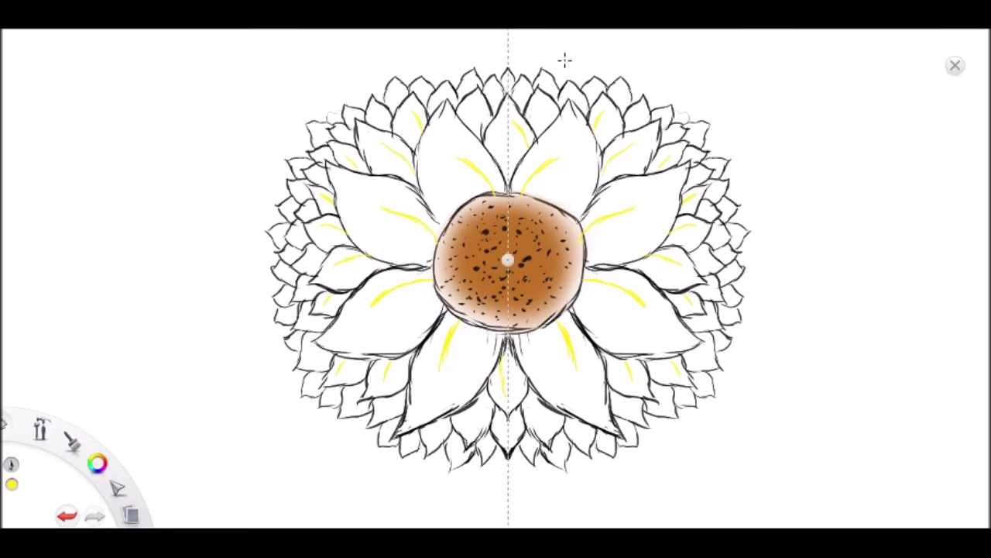
{"action": "left_click_drag", "start_coordinate": [573, 92], "coordinate": [578, 99]}
{"action": "left_click_drag", "start_coordinate": [474, 110], "coordinate": [474, 124]}
{"action": "left_click_drag", "start_coordinate": [467, 407], "coordinate": [467, 433]}
Shade all the main and back petals with soft pale yellow using the airbrush.
{"action": "left_click", "coordinate": [76, 161]}
{"action": "mouse_move", "coordinate": [374, 313]}
{"action": "left_mouse_down"}
{"action": "mouse_move", "coordinate": [360, 325]}
{"action": "mouse_move", "coordinate": [383, 316]}
{"action": "left_mouse_up"}
{"action": "left_click_drag", "start_coordinate": [378, 220], "coordinate": [367, 207]}
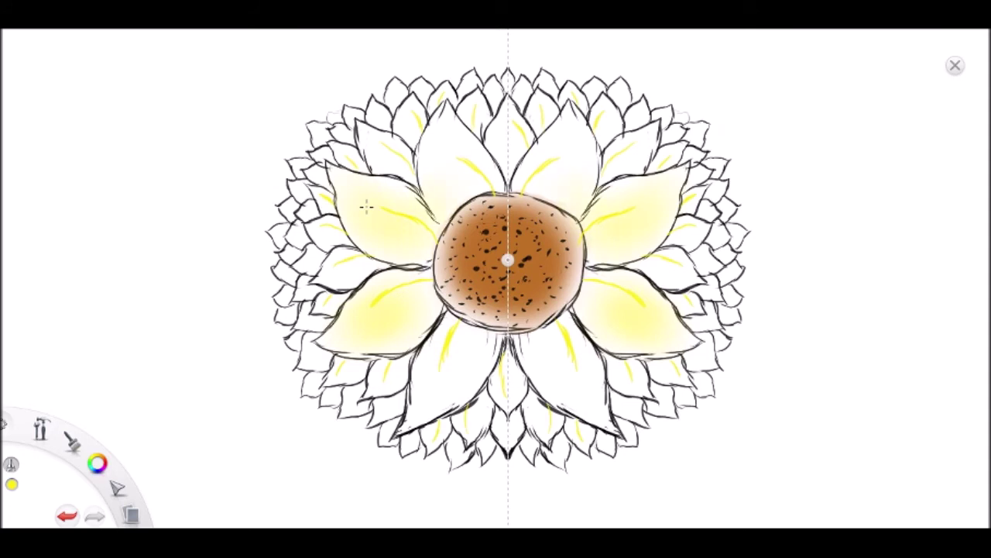
{"action": "left_click_drag", "start_coordinate": [505, 158], "coordinate": [507, 115]}
{"action": "mouse_move", "coordinate": [425, 363]}
{"action": "left_mouse_down"}
{"action": "mouse_move", "coordinate": [433, 380]}
{"action": "mouse_move", "coordinate": [453, 344]}
{"action": "mouse_move", "coordinate": [503, 372]}
{"action": "mouse_move", "coordinate": [443, 419]}
{"action": "mouse_move", "coordinate": [393, 381]}
{"action": "left_mouse_up"}
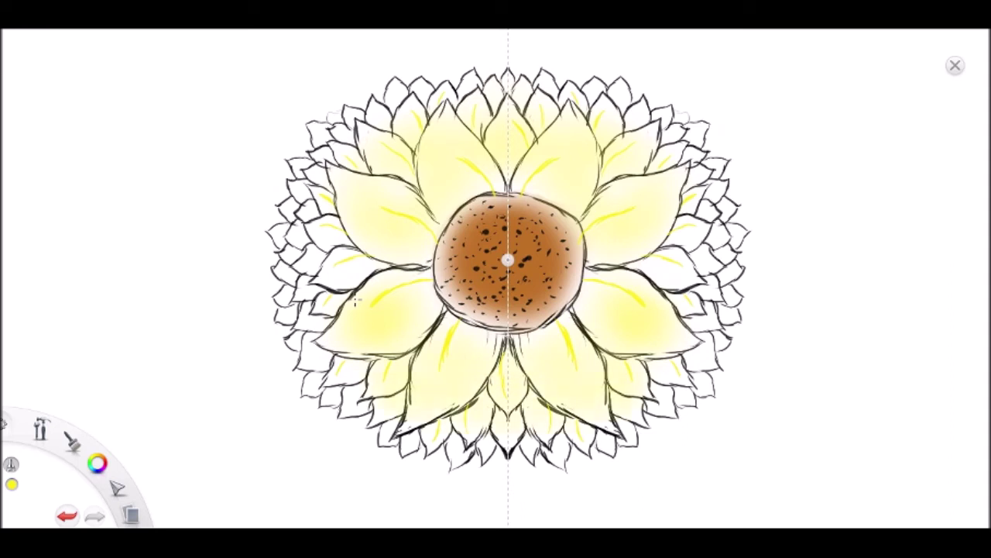
{"action": "left_click_drag", "start_coordinate": [304, 327], "coordinate": [299, 295]}
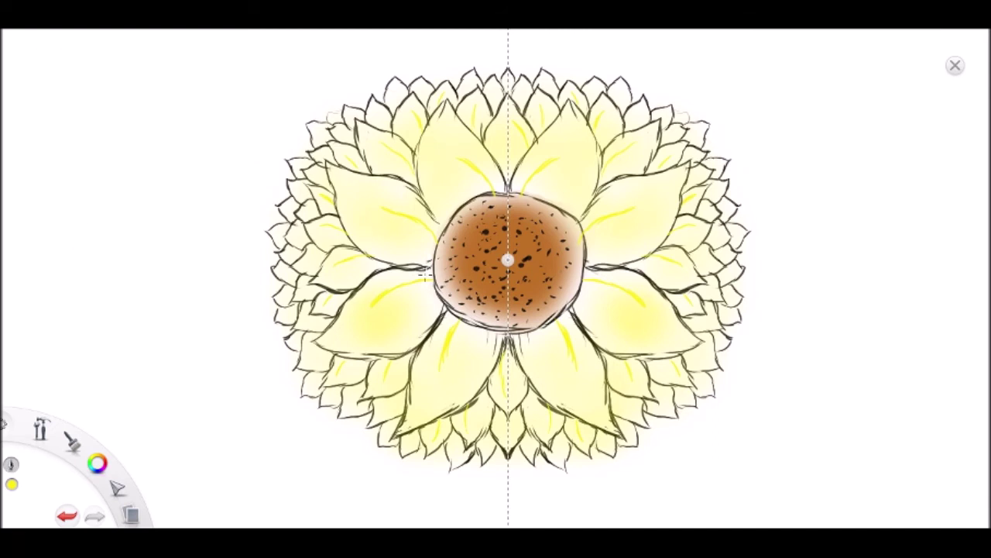
Redraw the yellow streaks over the shaded main petals and bottom centre petal, undo the last stroke, and turn off symmetry.
{"action": "left_click_drag", "start_coordinate": [381, 301], "coordinate": [406, 287]}
{"action": "left_click_drag", "start_coordinate": [380, 204], "coordinate": [411, 219]}
{"action": "left_click_drag", "start_coordinate": [460, 160], "coordinate": [496, 188]}
{"action": "left_click_drag", "start_coordinate": [501, 349], "coordinate": [507, 389]}
{"action": "key", "text": "ctrl+z"}
{"action": "left_click", "coordinate": [955, 65]}
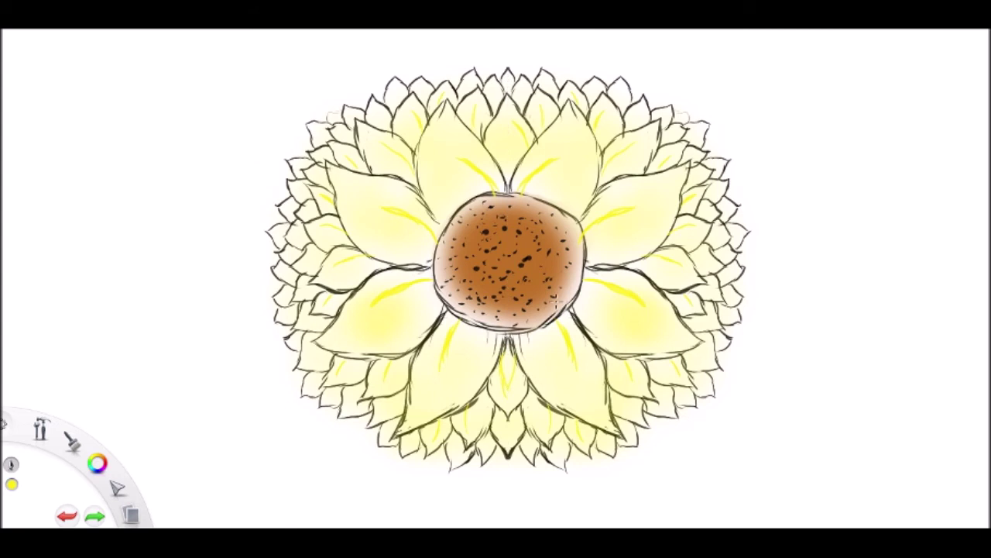
Strengthen the yellow streaks on the small back petals at the lower and left sides, and turn symmetry back on.
{"action": "left_click_drag", "start_coordinate": [439, 428], "coordinate": [443, 421]}
{"action": "left_click_drag", "start_coordinate": [328, 295], "coordinate": [321, 304]}
{"action": "left_click_drag", "start_coordinate": [353, 260], "coordinate": [367, 256]}
{"action": "key", "text": "e"}
{"action": "left_click", "coordinate": [611, 46]}
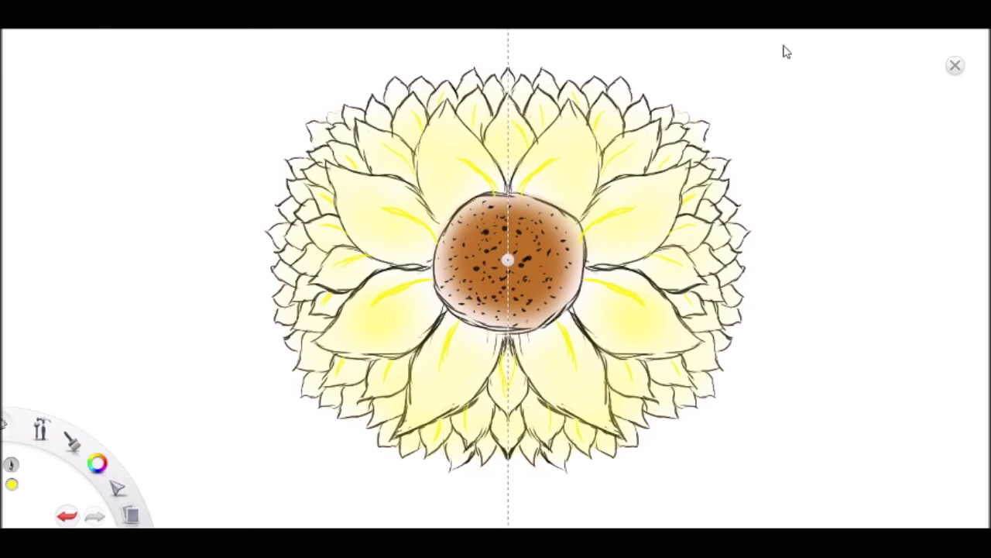
Switch the colour to black and darken the faint outlines of the outermost petals at the upper corners and lower edge.
{"action": "left_click", "coordinate": [786, 324]}
{"action": "left_click_drag", "start_coordinate": [329, 113], "coordinate": [342, 111]}
{"action": "mouse_move", "coordinate": [677, 409]}
{"action": "left_mouse_down"}
{"action": "mouse_move", "coordinate": [694, 405]}
{"action": "mouse_move", "coordinate": [680, 396]}
{"action": "left_mouse_up"}
{"action": "left_click_drag", "start_coordinate": [576, 446], "coordinate": [566, 468]}
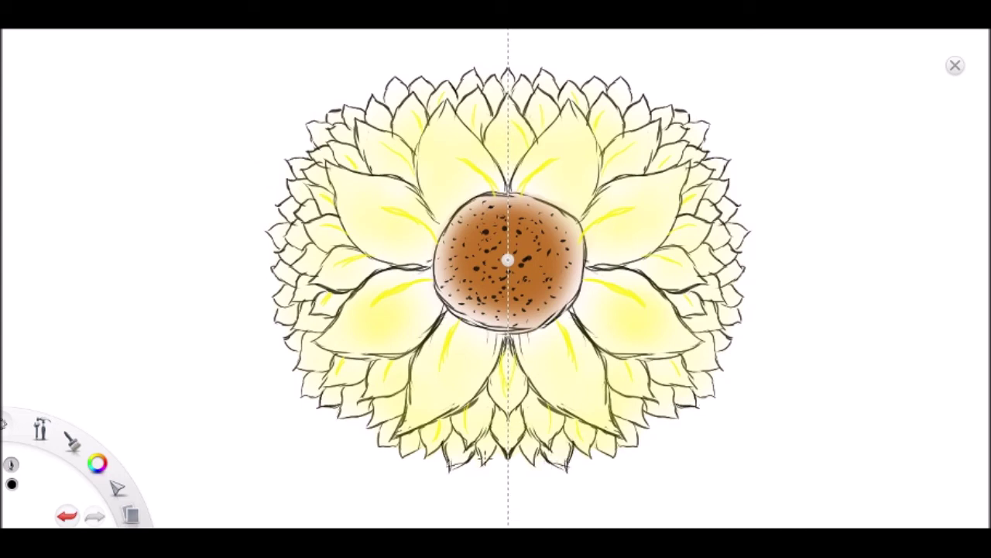
{"action": "left_click_drag", "start_coordinate": [387, 424], "coordinate": [379, 441]}
{"action": "mouse_move", "coordinate": [307, 374]}
{"action": "left_mouse_down"}
{"action": "mouse_move", "coordinate": [301, 400]}
{"action": "mouse_move", "coordinate": [320, 394]}
{"action": "left_mouse_up"}
Turn off symmetry and draw a large pointed leaf with a central vein and side veins behind the flower's upper right.
{"action": "left_click_drag", "start_coordinate": [170, 370], "coordinate": [195, 325]}
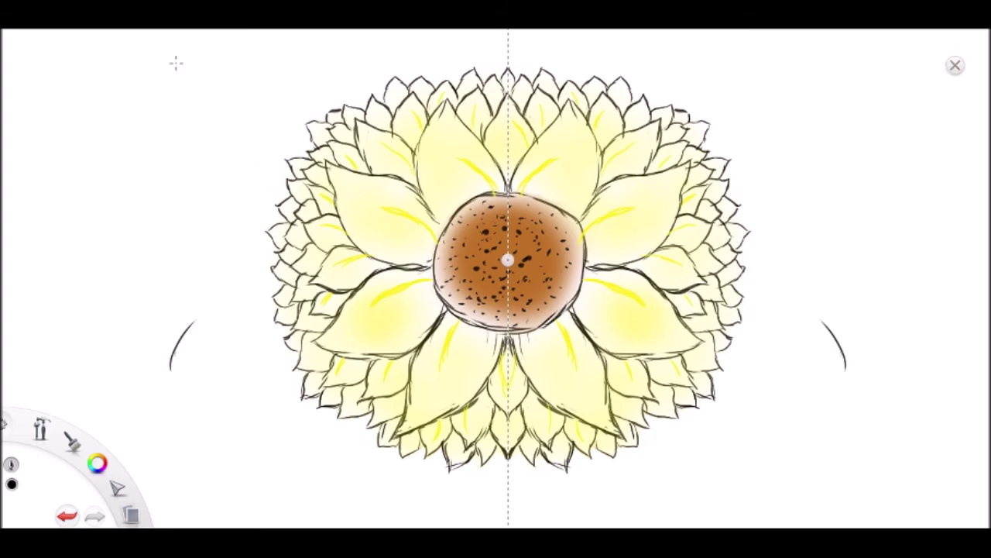
{"action": "key", "text": "ctrl+z"}
{"action": "left_click", "coordinate": [954, 64]}
{"action": "mouse_move", "coordinate": [687, 121]}
{"action": "left_mouse_down"}
{"action": "mouse_move", "coordinate": [748, 96]}
{"action": "mouse_move", "coordinate": [839, 82]}
{"action": "mouse_move", "coordinate": [830, 155]}
{"action": "mouse_move", "coordinate": [812, 187]}
{"action": "mouse_move", "coordinate": [751, 230]}
{"action": "left_mouse_up"}
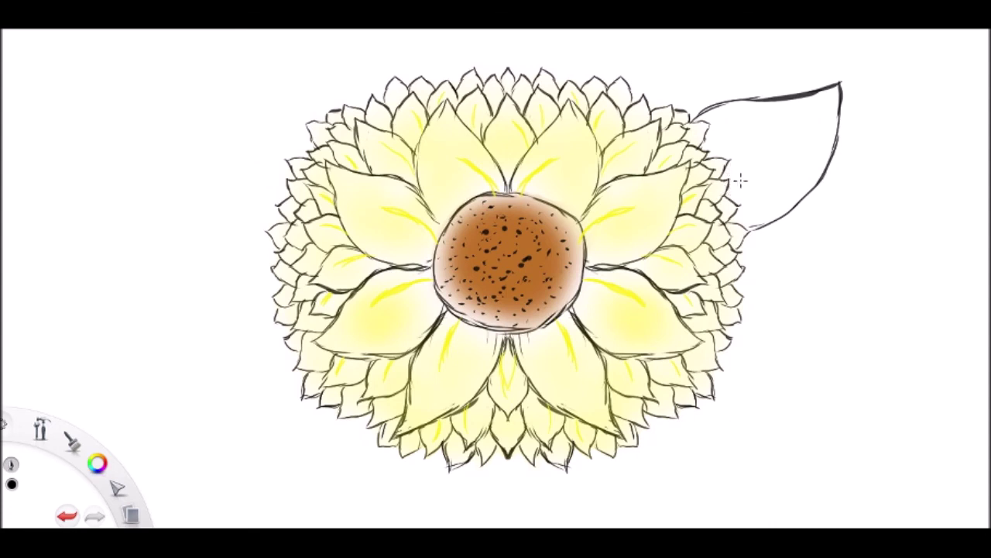
{"action": "mouse_move", "coordinate": [731, 175]}
{"action": "left_mouse_down"}
{"action": "mouse_move", "coordinate": [810, 114]}
{"action": "mouse_move", "coordinate": [789, 115]}
{"action": "mouse_move", "coordinate": [785, 149]}
{"action": "mouse_move", "coordinate": [751, 160]}
{"action": "mouse_move", "coordinate": [788, 156]}
{"action": "left_mouse_up"}
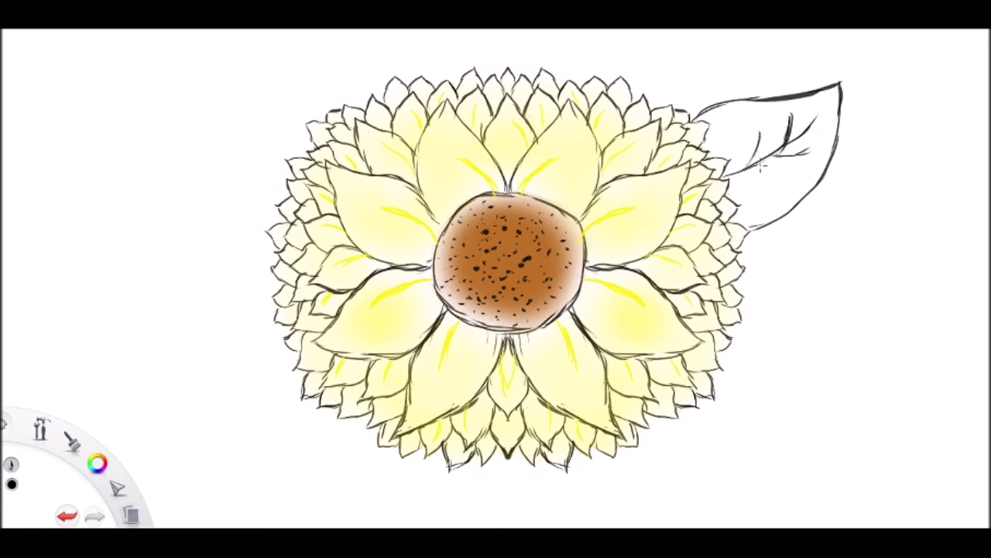
{"action": "left_click_drag", "start_coordinate": [775, 157], "coordinate": [812, 147]}
Switch the colour to green and softly shade the inside of the leaf with the airbrush.
{"action": "left_click", "coordinate": [859, 177]}
{"action": "mouse_move", "coordinate": [734, 133]}
{"action": "left_mouse_down"}
{"action": "mouse_move", "coordinate": [754, 146]}
{"action": "mouse_move", "coordinate": [777, 138]}
{"action": "mouse_move", "coordinate": [782, 169]}
{"action": "mouse_move", "coordinate": [759, 190]}
{"action": "left_mouse_up"}
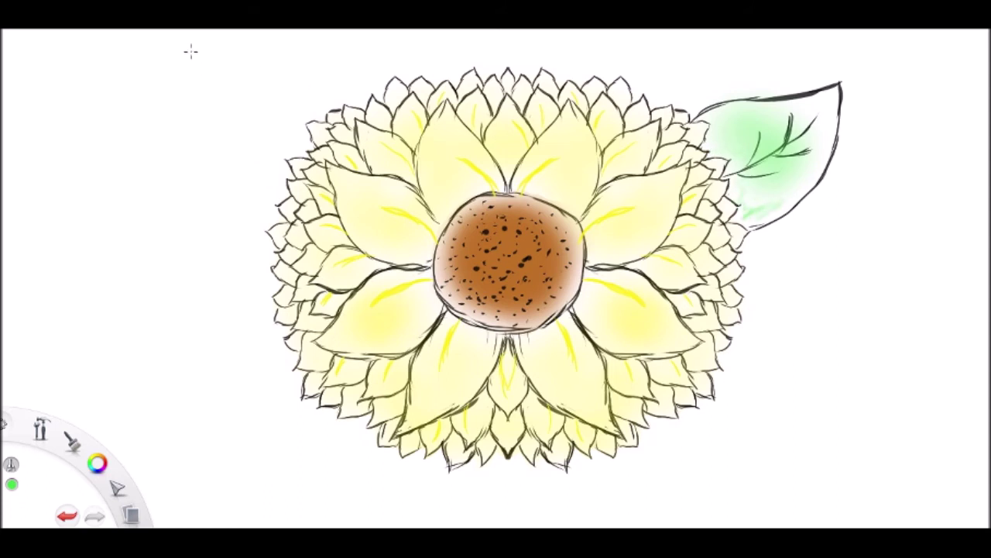
Undo the hard green streak at the leaf's lower edge and softly airbrush the leaf's unshaded lower part in green.
{"action": "key", "text": "ctrl+z"}
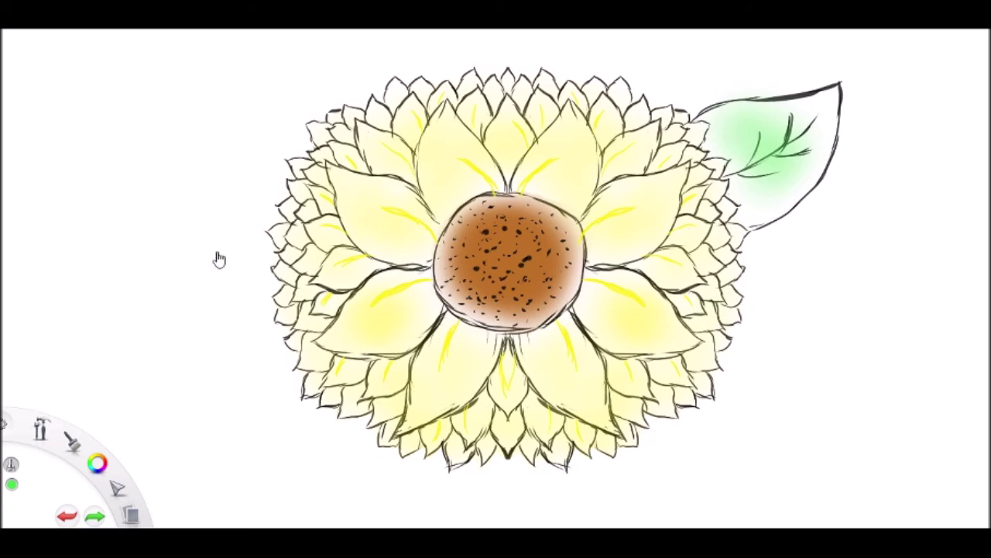
{"action": "left_click_drag", "start_coordinate": [254, 226], "coordinate": [275, 219]}
{"action": "key", "text": "ctrl+z"}
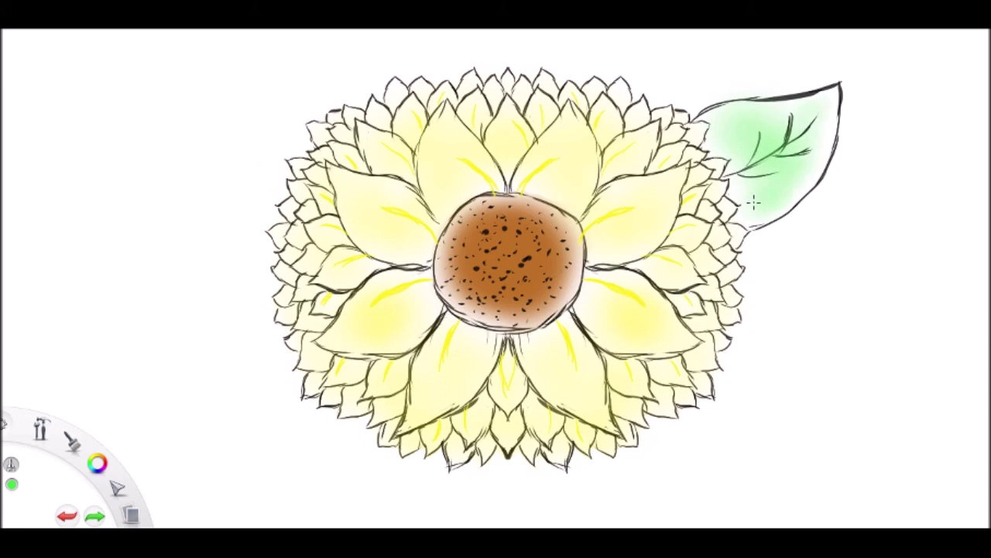
{"action": "left_click_drag", "start_coordinate": [754, 203], "coordinate": [779, 203]}
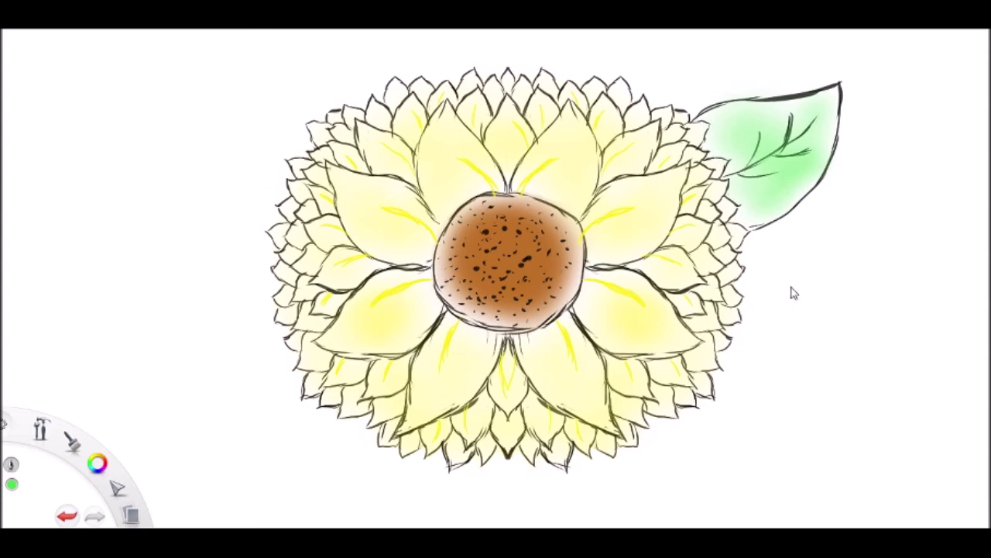
Switch the colour to black, darken the leaf's veins, and outline a second, partly hidden leaf curving out beneath it.
{"action": "left_click", "coordinate": [780, 327]}
{"action": "mouse_move", "coordinate": [730, 177]}
{"action": "left_mouse_down"}
{"action": "mouse_move", "coordinate": [817, 117]}
{"action": "mouse_move", "coordinate": [755, 159]}
{"action": "mouse_move", "coordinate": [761, 133]}
{"action": "mouse_move", "coordinate": [749, 171]}
{"action": "mouse_move", "coordinate": [738, 168]}
{"action": "mouse_move", "coordinate": [769, 173]}
{"action": "mouse_move", "coordinate": [809, 152]}
{"action": "left_mouse_up"}
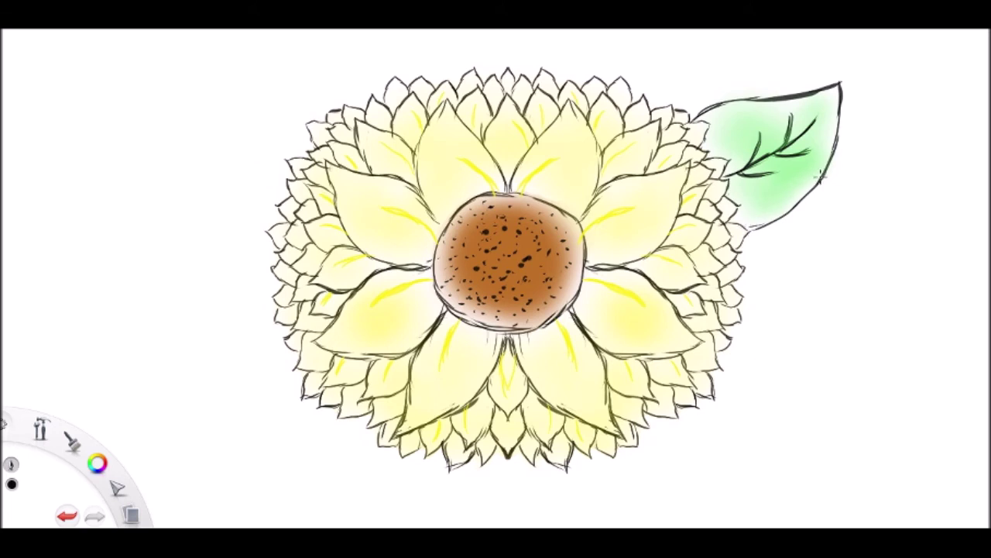
{"action": "left_click_drag", "start_coordinate": [821, 180], "coordinate": [800, 232]}
{"action": "left_click_drag", "start_coordinate": [741, 262], "coordinate": [803, 231]}
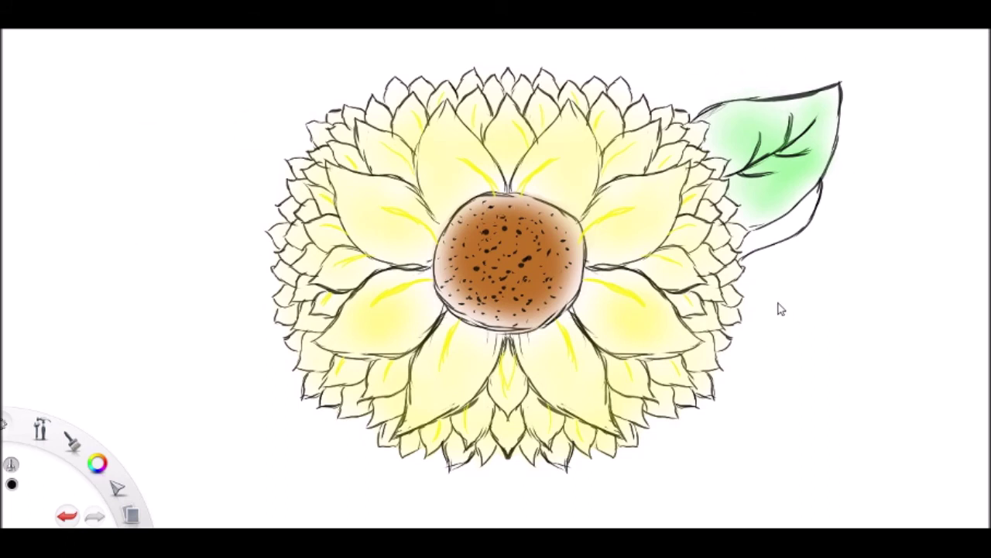
Shade the inner edges of the upper-right leaf in darker green and colour the partly hidden leaf beneath it in green.
{"action": "left_click", "coordinate": [791, 282]}
{"action": "mouse_move", "coordinate": [744, 220]}
{"action": "left_mouse_down"}
{"action": "mouse_move", "coordinate": [773, 220]}
{"action": "mouse_move", "coordinate": [805, 194]}
{"action": "left_mouse_up"}
{"action": "mouse_move", "coordinate": [737, 136]}
{"action": "left_mouse_down"}
{"action": "mouse_move", "coordinate": [701, 114]}
{"action": "mouse_move", "coordinate": [719, 124]}
{"action": "mouse_move", "coordinate": [707, 116]}
{"action": "mouse_move", "coordinate": [824, 94]}
{"action": "left_mouse_up"}
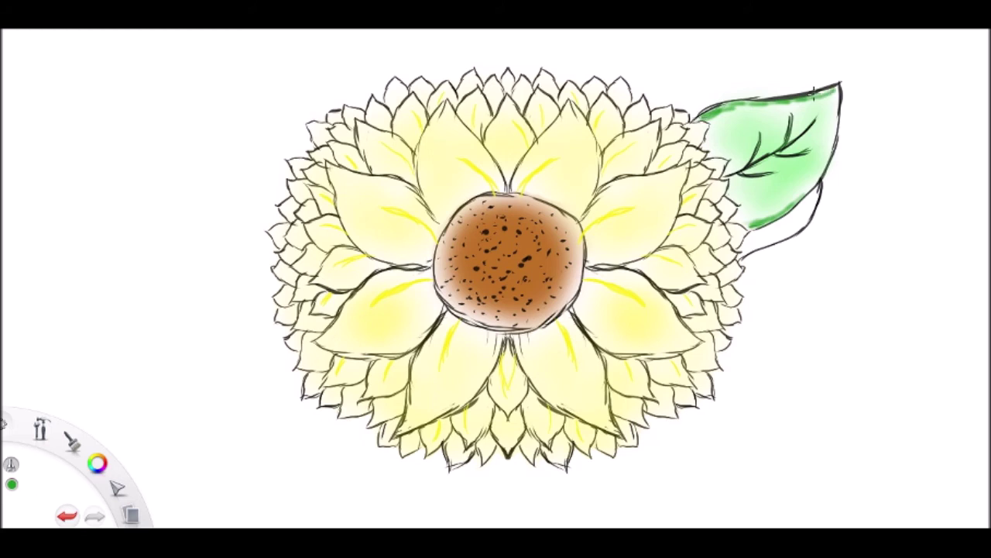
{"action": "mouse_move", "coordinate": [840, 82]}
{"action": "left_mouse_down"}
{"action": "mouse_move", "coordinate": [832, 152]}
{"action": "mouse_move", "coordinate": [793, 197]}
{"action": "left_mouse_up"}
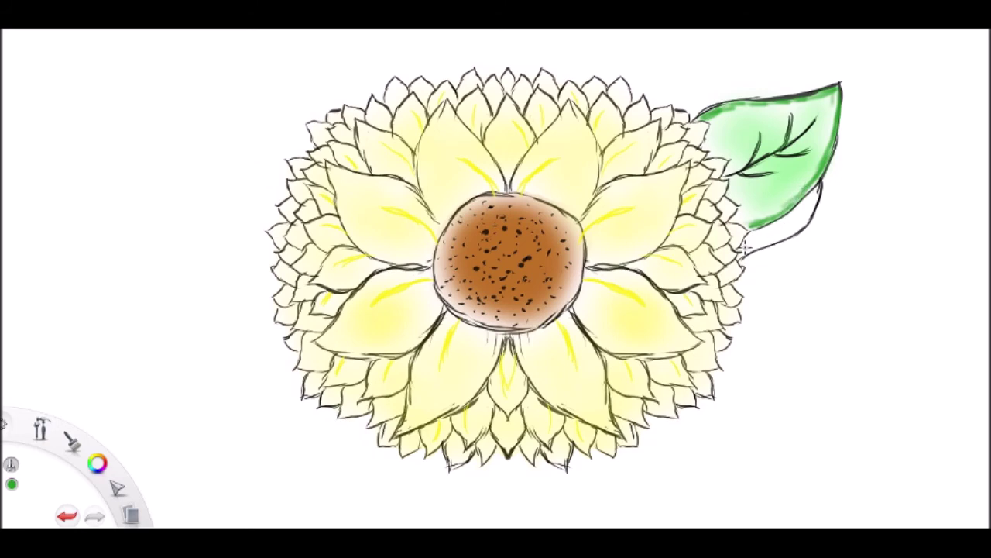
{"action": "mouse_move", "coordinate": [742, 256]}
{"action": "left_mouse_down"}
{"action": "mouse_move", "coordinate": [806, 222]}
{"action": "mouse_move", "coordinate": [824, 180]}
{"action": "left_mouse_up"}
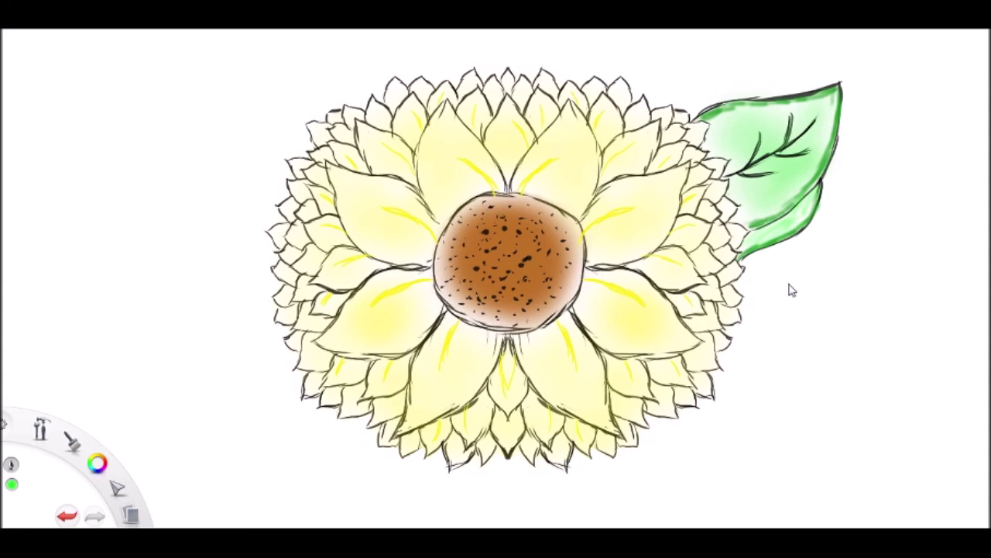
Switch the colour to black and draw a pointed leaf with a central vein and side veins behind the flower's lower left.
{"action": "left_click", "coordinate": [776, 305]}
{"action": "mouse_move", "coordinate": [275, 271]}
{"action": "left_mouse_down"}
{"action": "mouse_move", "coordinate": [230, 294]}
{"action": "mouse_move", "coordinate": [194, 377]}
{"action": "left_mouse_up"}
{"action": "mouse_move", "coordinate": [213, 315]}
{"action": "left_mouse_down"}
{"action": "mouse_move", "coordinate": [182, 393]}
{"action": "mouse_move", "coordinate": [198, 363]}
{"action": "mouse_move", "coordinate": [161, 411]}
{"action": "mouse_move", "coordinate": [250, 411]}
{"action": "mouse_move", "coordinate": [227, 409]}
{"action": "mouse_move", "coordinate": [290, 396]}
{"action": "mouse_move", "coordinate": [273, 413]}
{"action": "mouse_move", "coordinate": [298, 408]}
{"action": "left_mouse_up"}
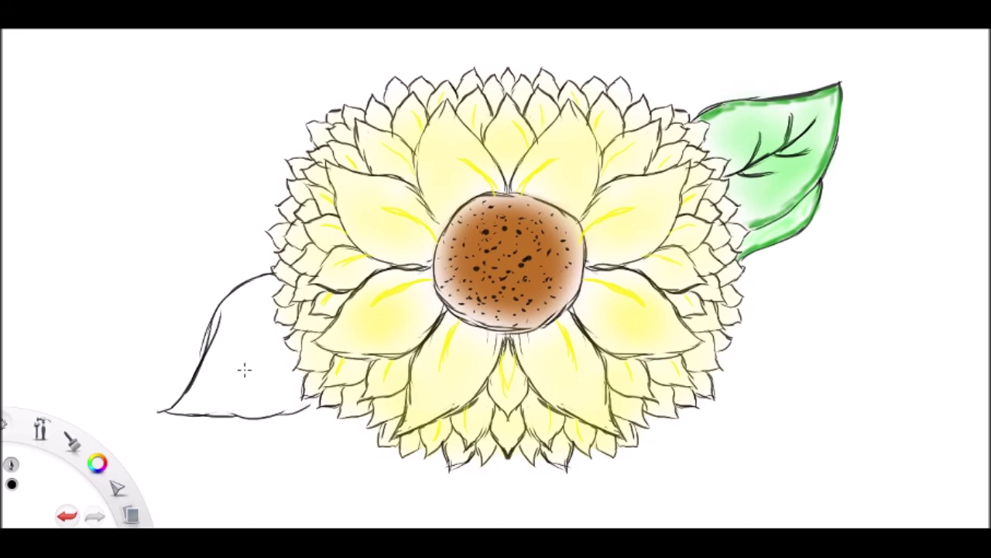
{"action": "left_click_drag", "start_coordinate": [194, 403], "coordinate": [279, 332]}
{"action": "mouse_move", "coordinate": [202, 380]}
{"action": "left_mouse_down"}
{"action": "mouse_move", "coordinate": [248, 363]}
{"action": "mouse_move", "coordinate": [235, 340]}
{"action": "mouse_move", "coordinate": [261, 338]}
{"action": "mouse_move", "coordinate": [257, 382]}
{"action": "left_mouse_up"}
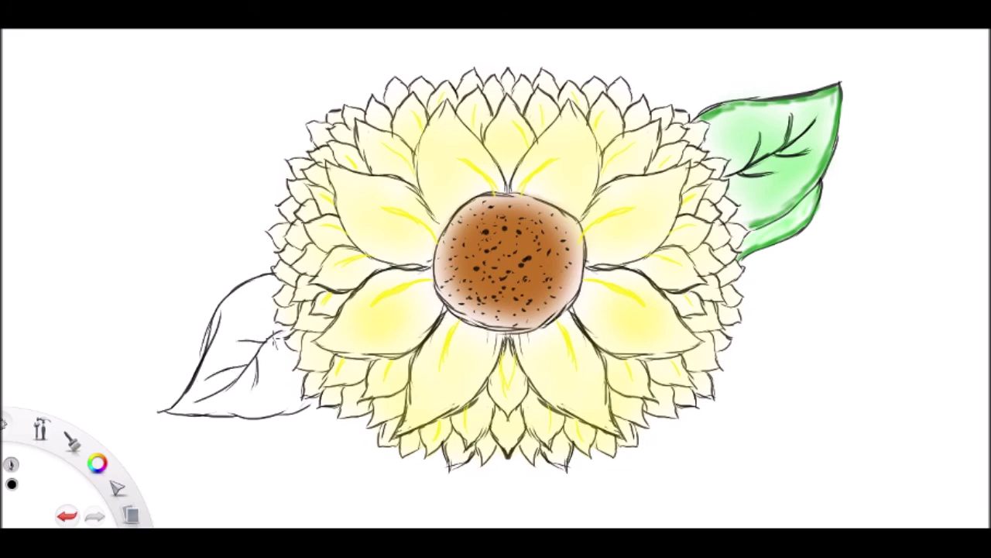
{"action": "left_click_drag", "start_coordinate": [274, 336], "coordinate": [276, 364]}
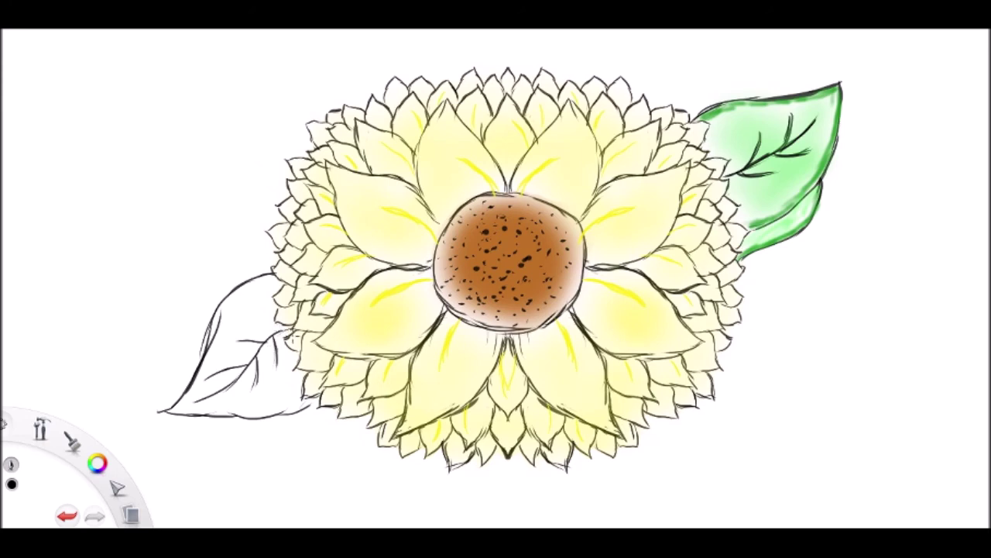